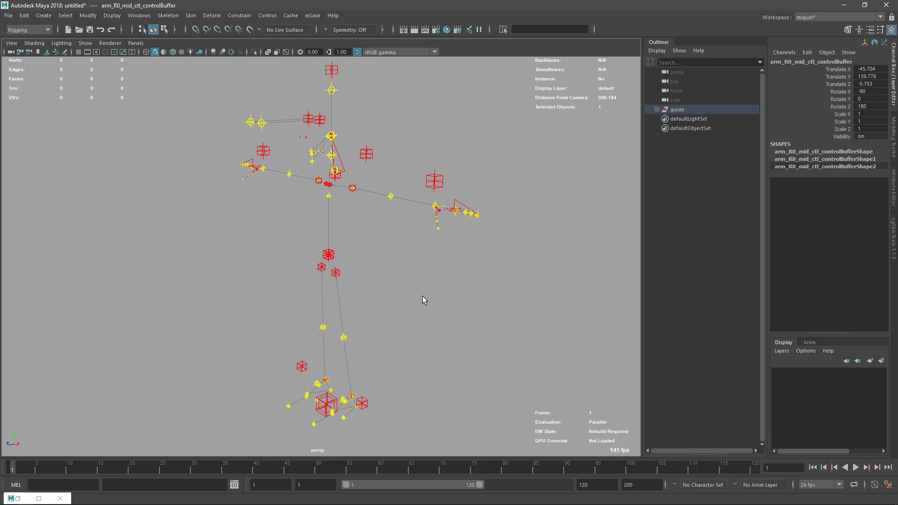
Build the rig from the guide in the scene and close the build log
left_click_drag(394, 340, 367, 295, "alt")
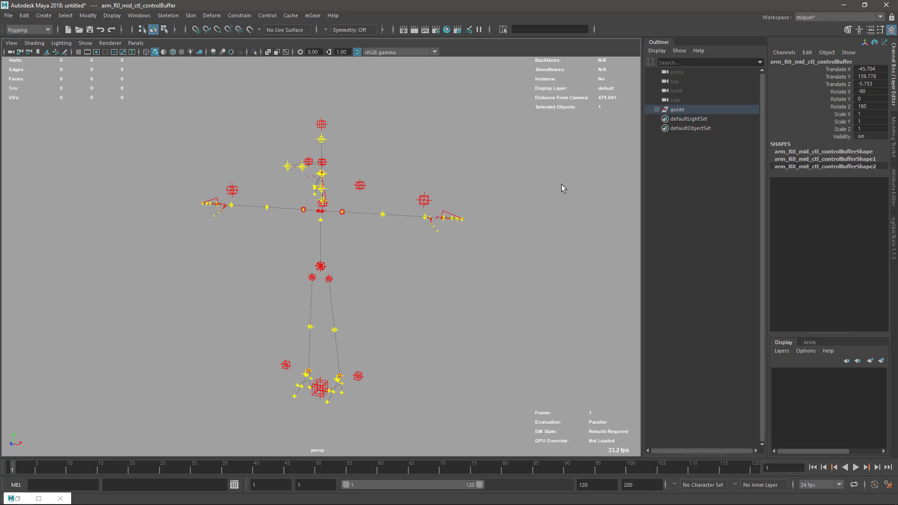
left_click_drag(479, 246, 426, 251, "alt")
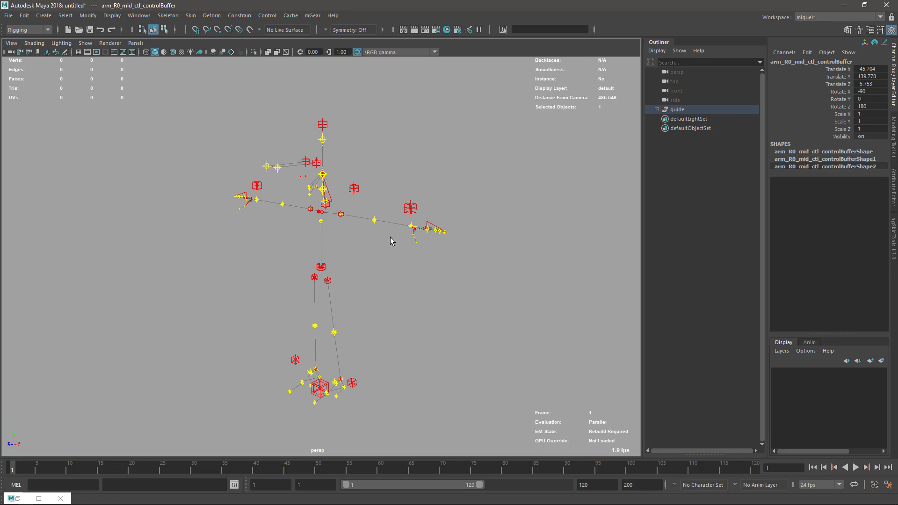
left_click(675, 111)
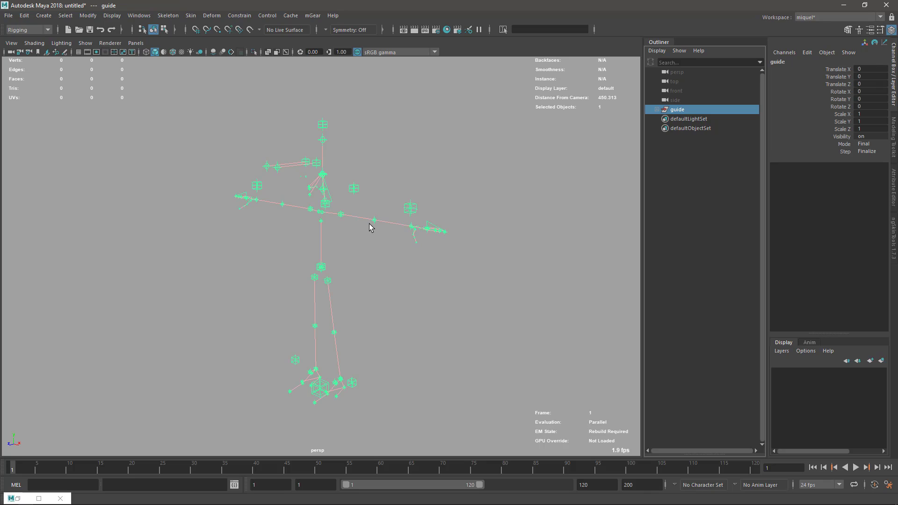
key("ctrl+b")
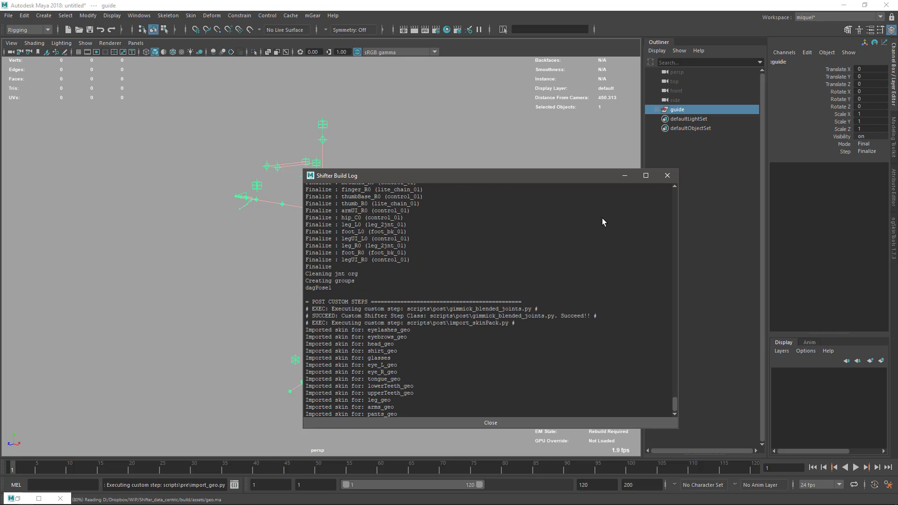
left_click(669, 176)
Delete the guide from the scene, leaving the built rig and geometry
right_click_drag(270, 224, 368, 150, "alt")
left_click_drag(368, 150, 429, 347, "alt")
scroll(428, 347, "down", 1)
left_click(671, 110)
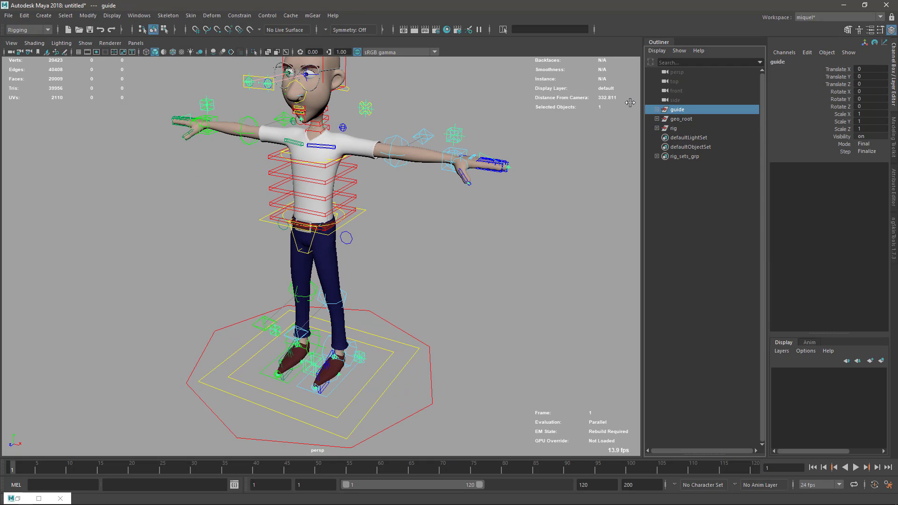
key("Delete")
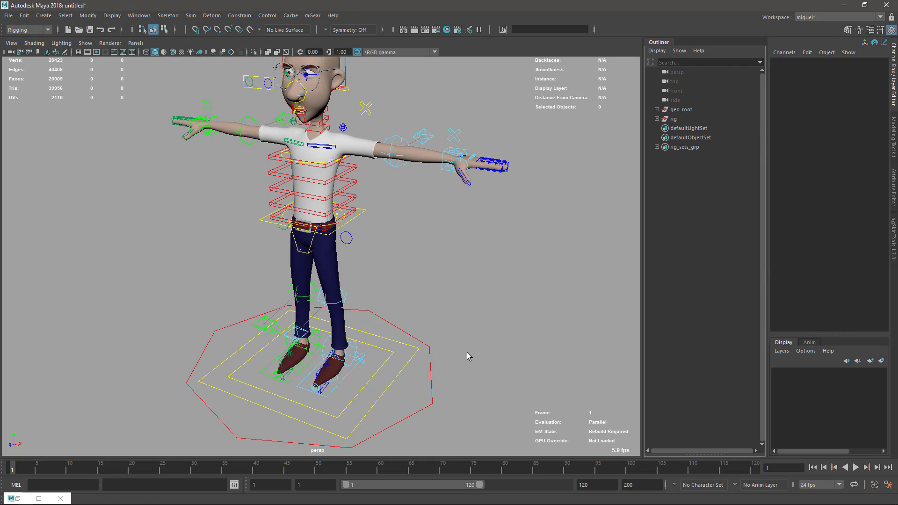
Test the built rig by moving its local control, undoing the move
right_click_drag(484, 347, 377, 274, "alt")
left_click_drag(377, 274, 404, 266, "alt")
left_click(386, 344)
key("w")
mouse_move(350, 331)
left_mouse_down()
mouse_move(380, 311)
mouse_move(344, 335)
mouse_move(357, 315)
left_mouse_up()
middle_click_drag(358, 317, 362, 327)
key("ctrl+z")
key("ctrl+z")
Test the rig's global control with a move and undo it
left_click(406, 335)
key("w")
middle_click_drag(411, 341, 393, 315)
key("ctrl+z")
key("q")
Open mGear's Shifter Game Tools and enter sampleGameTools as the asset name
right_click_drag(358, 276, 388, 287, "alt")
left_click_drag(360, 273, 387, 265, "alt")
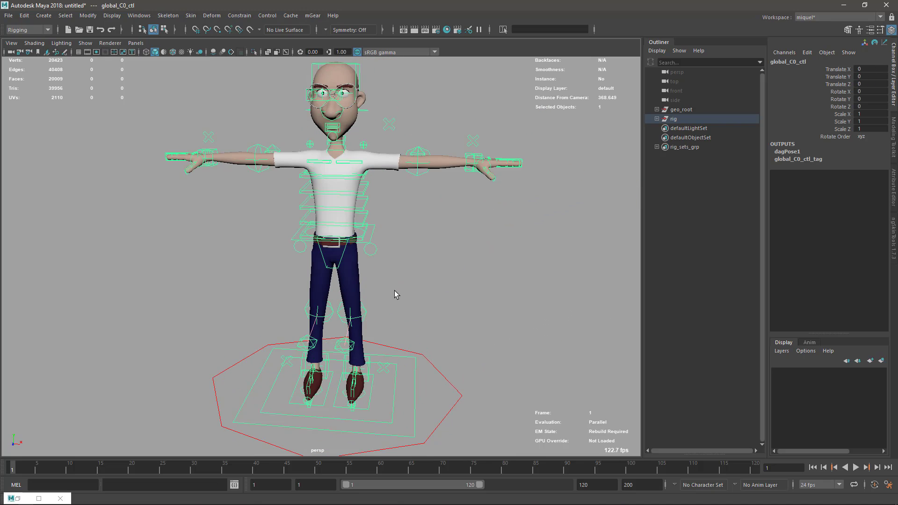
right_click_drag(387, 265, 388, 288, "alt")
middle_click_drag(446, 341, 414, 261, "alt")
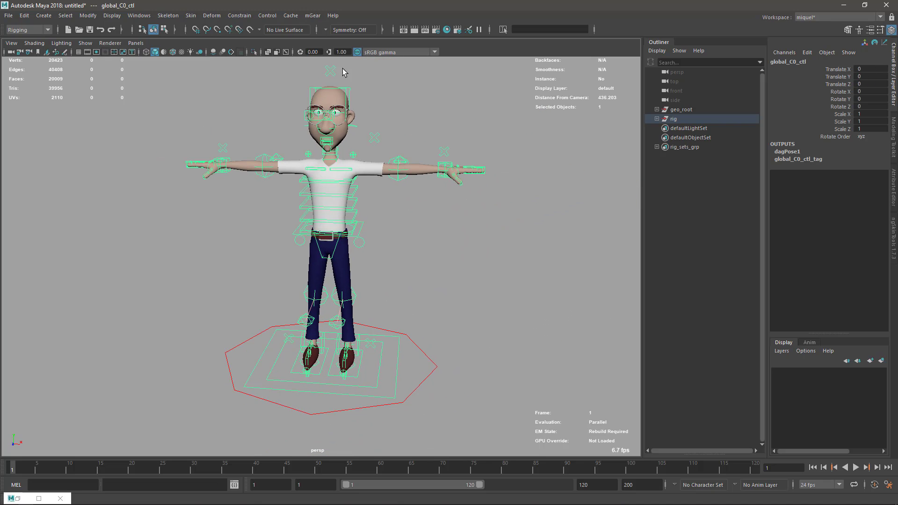
left_click(313, 15)
mouse_move(357, 33)
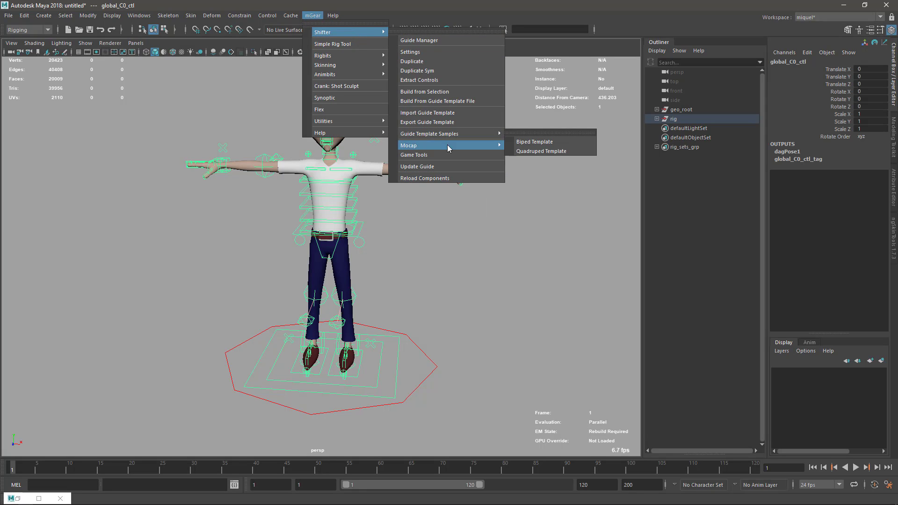
left_click(426, 156)
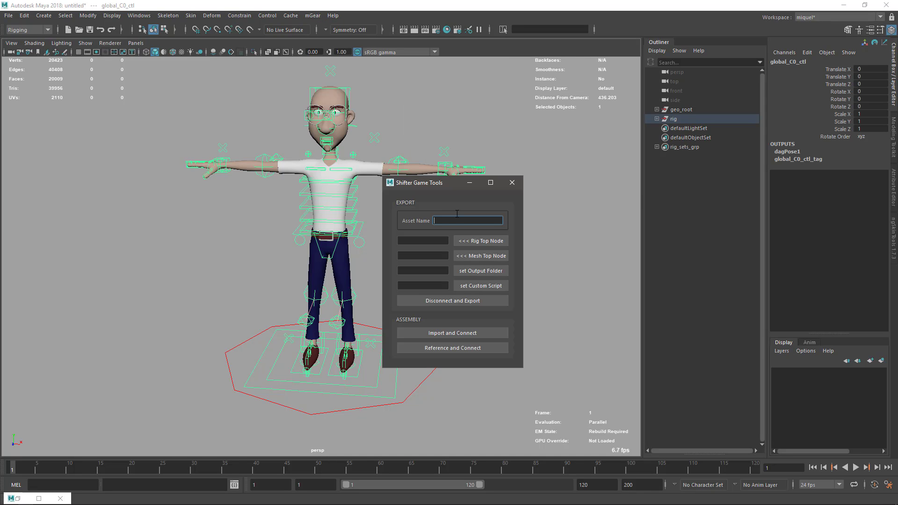
left_click_drag(433, 189, 463, 181)
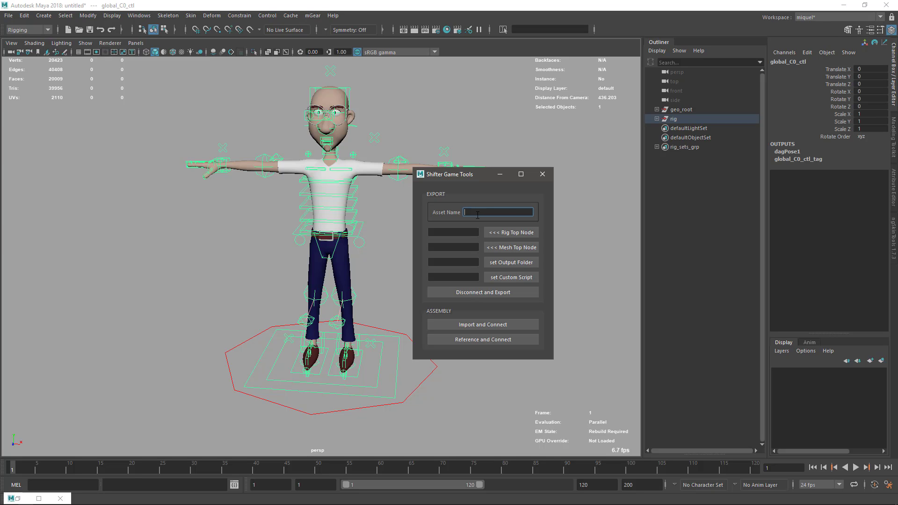
type("samp")
Assign rig as the rig top node and geo_root as the mesh top node for the export
left_click(678, 119)
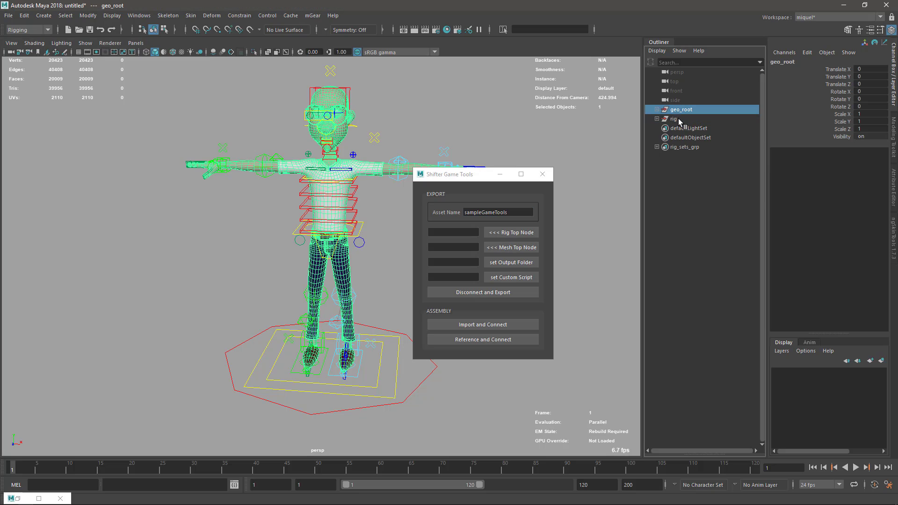
left_click(513, 234)
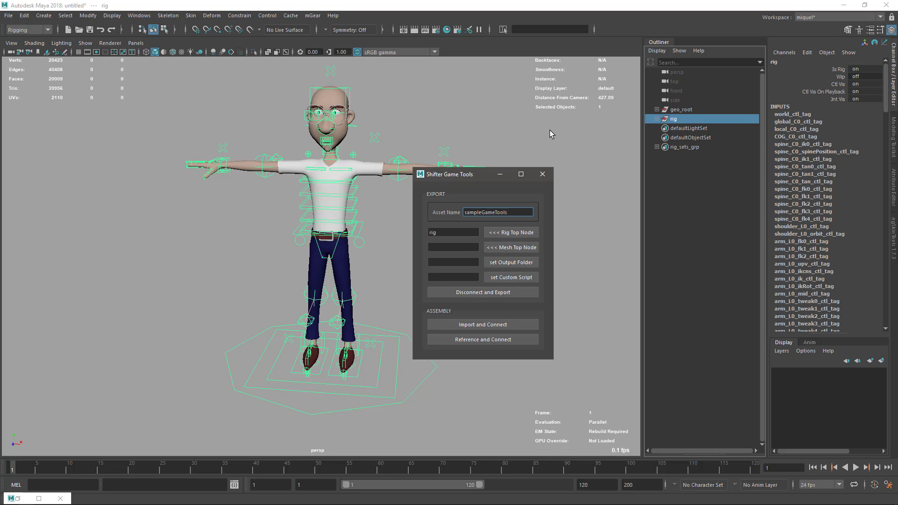
left_click(681, 110)
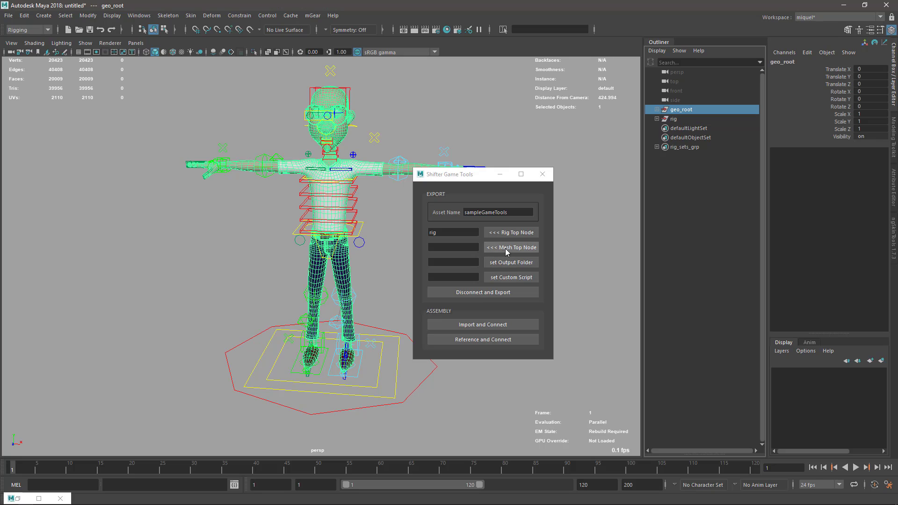
left_click(504, 248)
left_click_drag(447, 176, 476, 153)
middle_click_drag(378, 303, 346, 275, "alt")
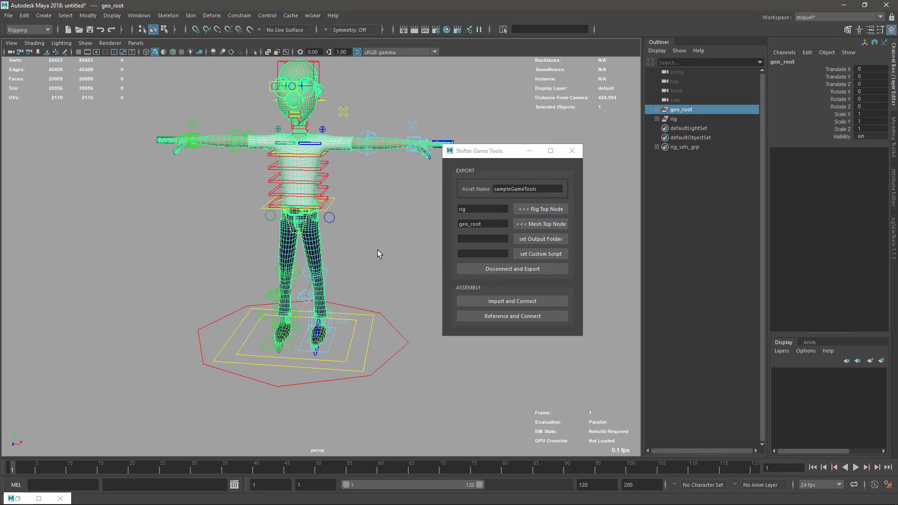
Set the export's output folder to game_tools inside mgear_3.0.3_examples
left_click(529, 239)
double_click(272, 148)
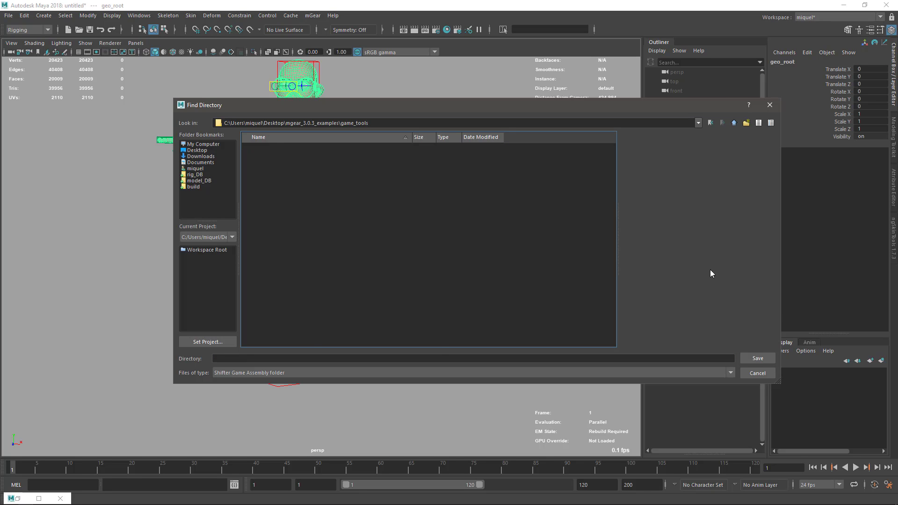
left_click(757, 358)
left_click_drag(492, 157, 518, 112)
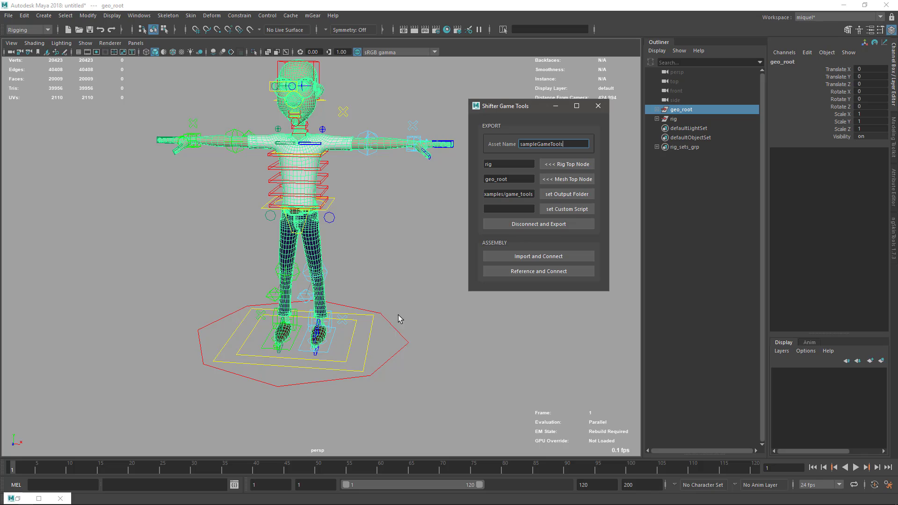
Disconnect the model from the rig and export both, and select the rig and model nodes in the scene
scroll(353, 258, "down", 2)
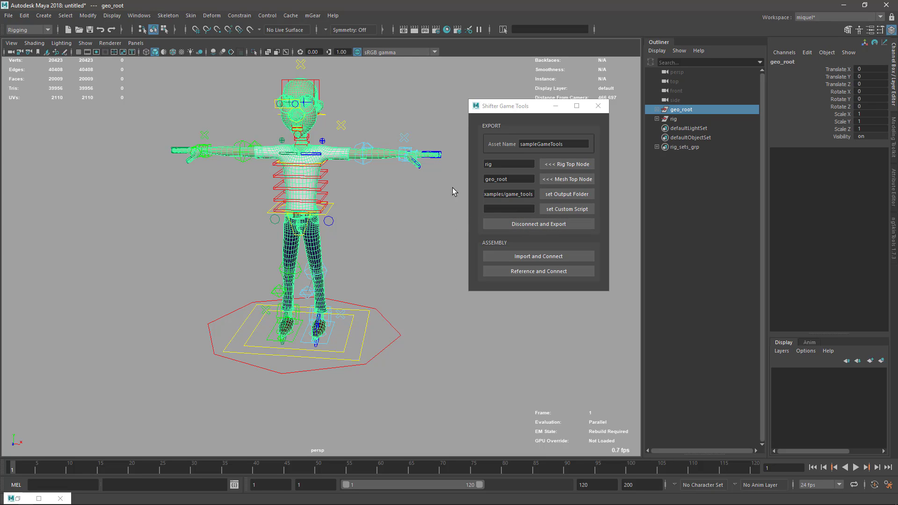
left_click_drag(496, 106, 481, 103)
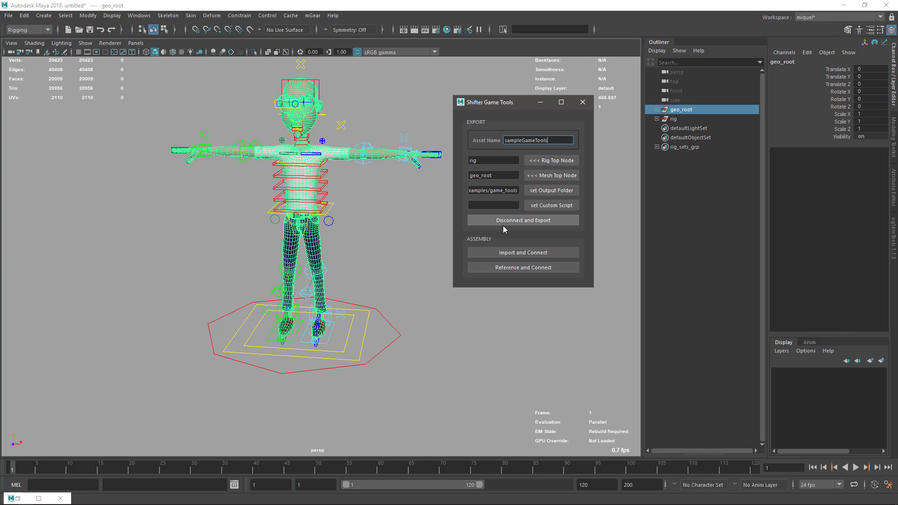
left_click(504, 222)
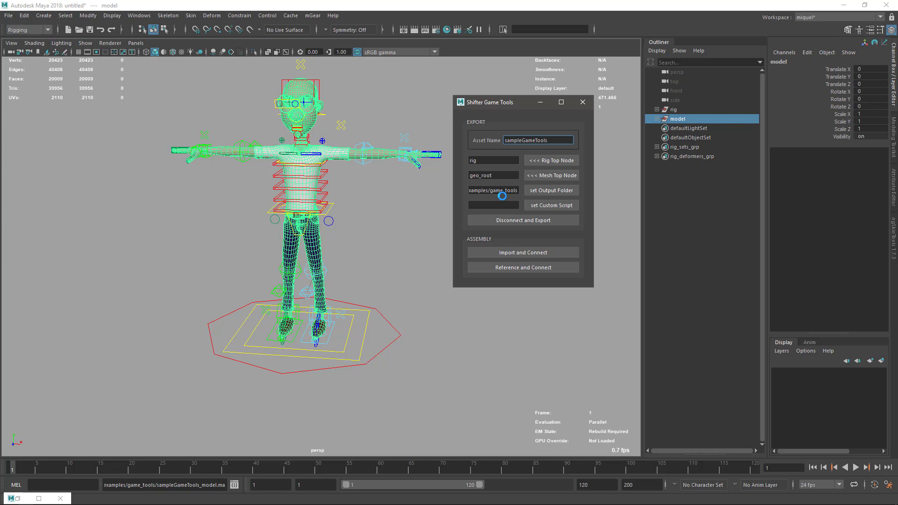
left_click(677, 110)
left_click(678, 120)
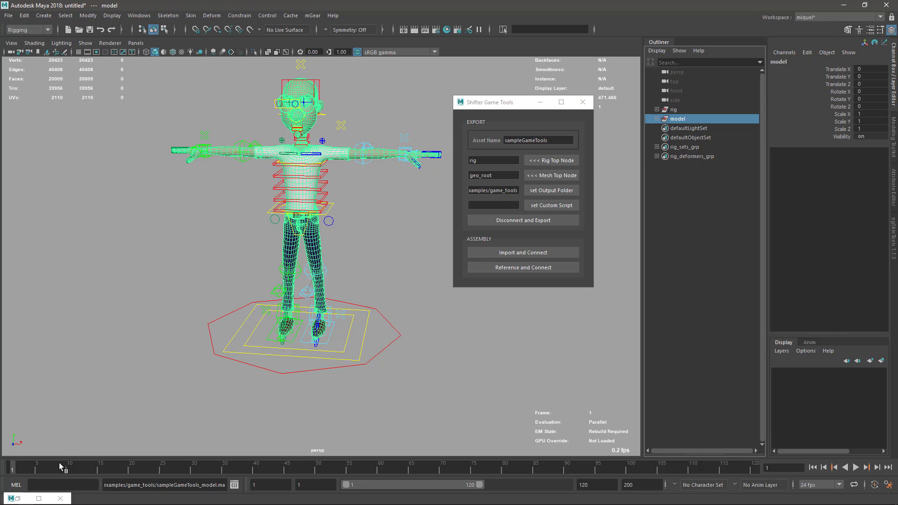
Check the exported rig and model paths in the Charcoal Editor output and switch to the game_tools folder in File Explorer
left_click(18, 499)
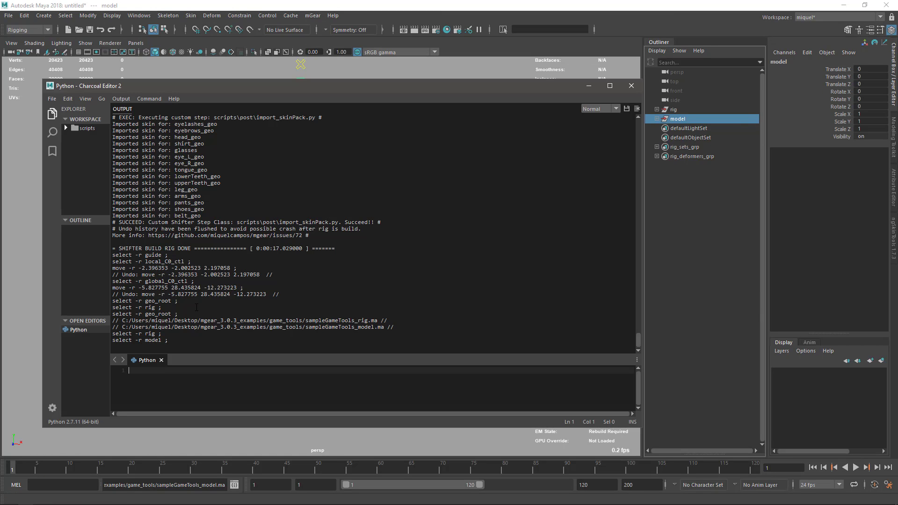
left_click_drag(383, 335, 225, 294)
key("alt+Tab")
key("Tab")
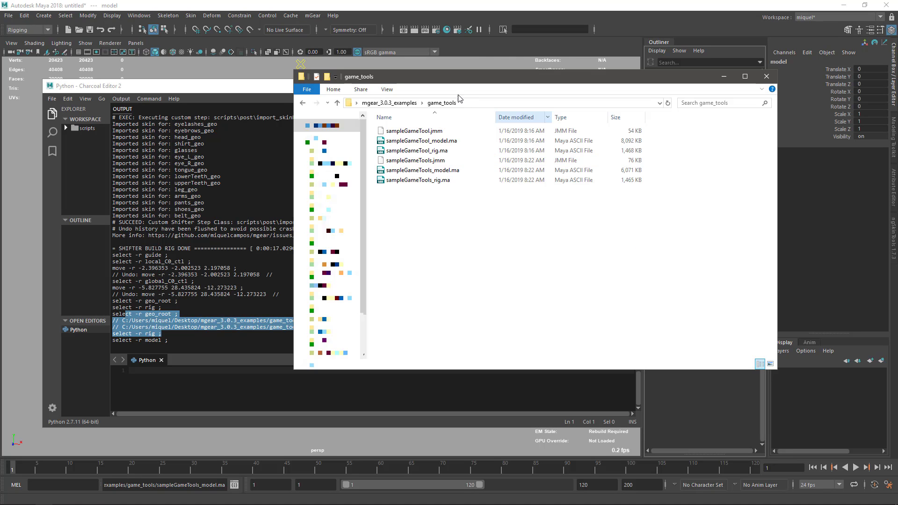
Delete the old sampleGameTool .jmm, model and rig files from the game_tools folder and return to Maya
left_click(438, 152)
left_click(436, 132, "shift")
key("Delete")
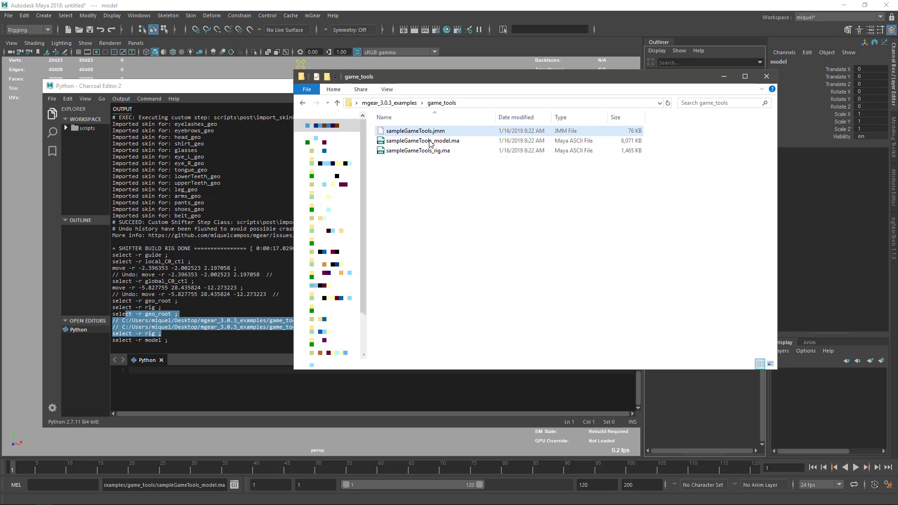
left_click(724, 77)
left_click(588, 85)
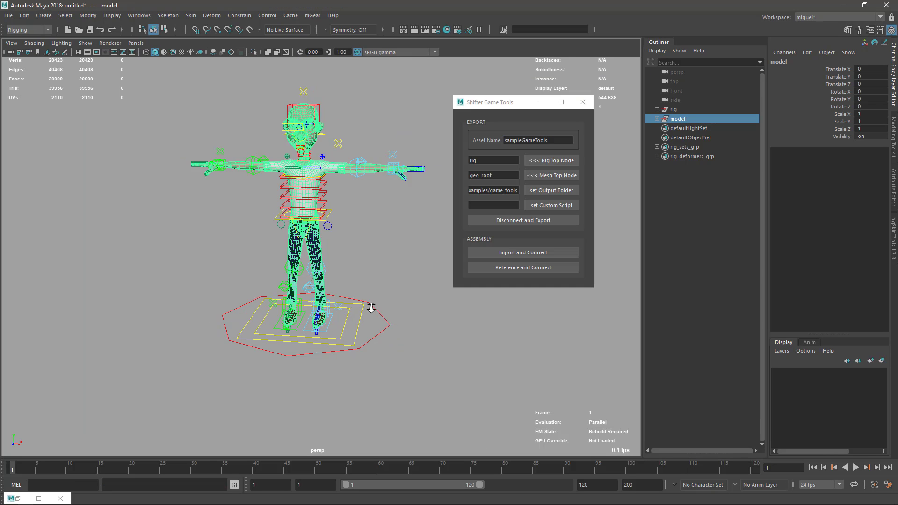
Test the disconnected rig by moving a ground control at the character's feet, undoing the move
left_click(392, 381)
left_click_drag(380, 257, 374, 254, "alt")
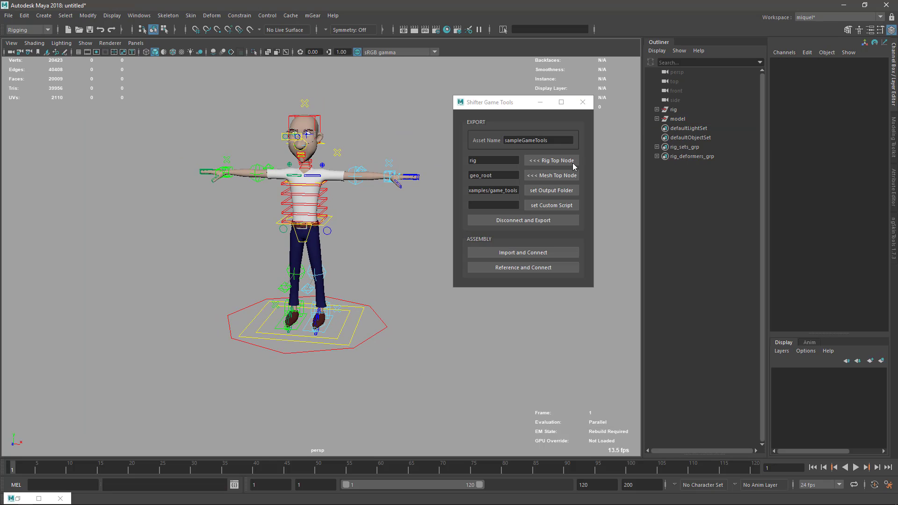
left_click(359, 327)
left_click_drag(304, 322, 356, 319)
key("ctrl+z")
Start a new empty scene without saving the current one
scroll(377, 225, "up", 2)
left_click_drag(377, 226, 439, 220, "alt")
left_click(352, 270)
key("ctrl+n")
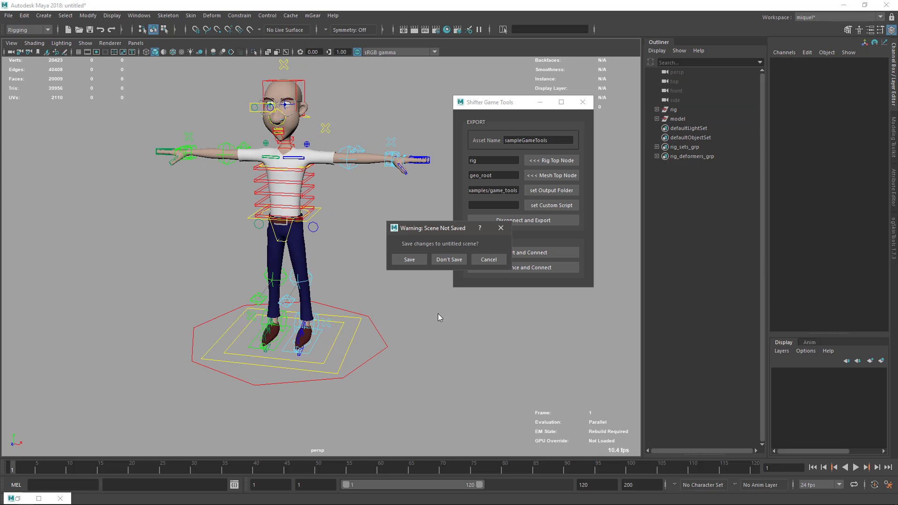
left_click(448, 260)
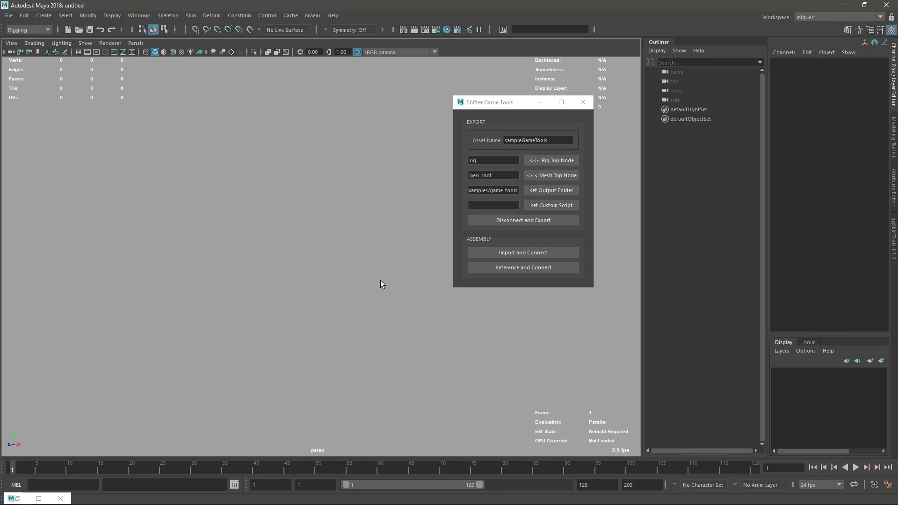
Set the import options to merge into the selected namespace and rename matching incoming objects, and save them
key("alt+Tab")
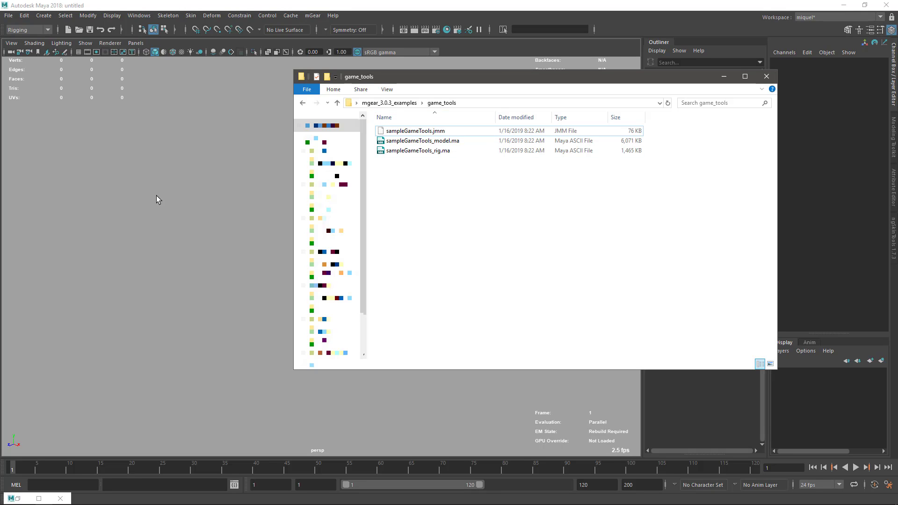
left_click(15, 18)
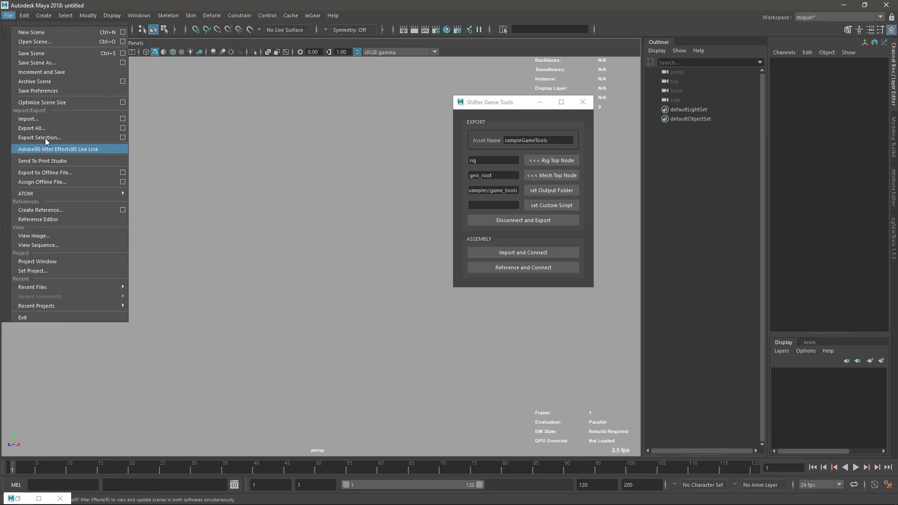
left_click(121, 121)
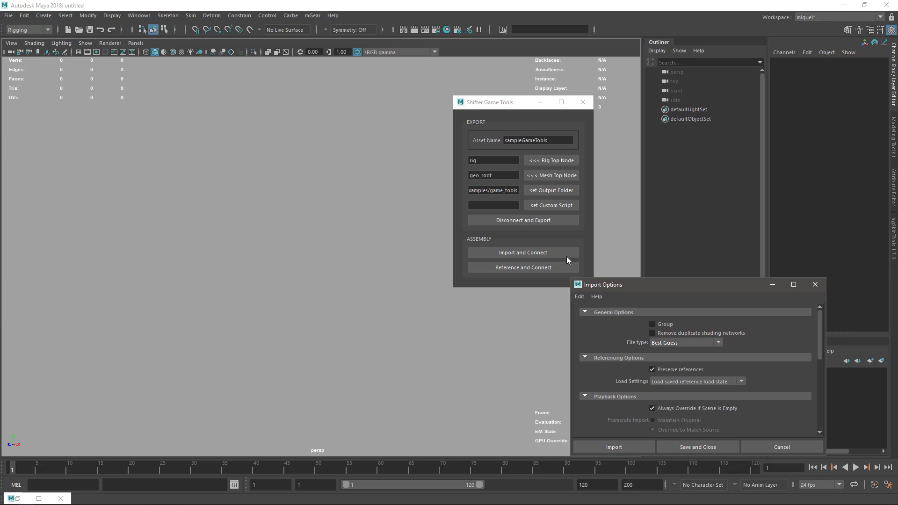
left_click_drag(818, 346, 834, 411)
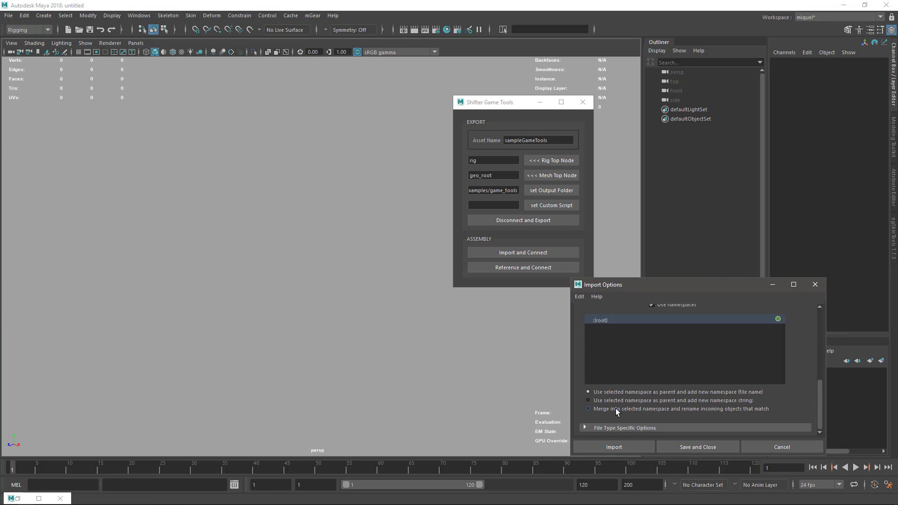
left_click(716, 448)
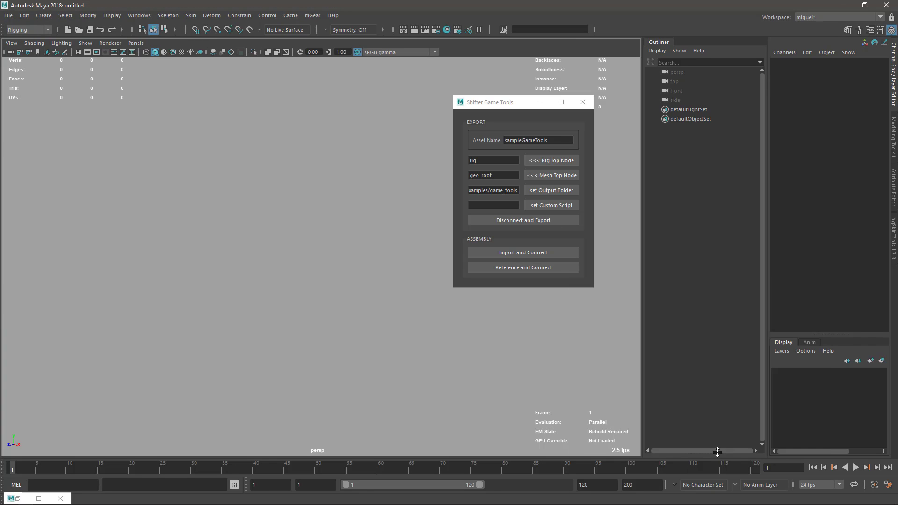
Import sampleGameTools_model.ma from the game_tools folder into the empty scene
key("alt+Tab")
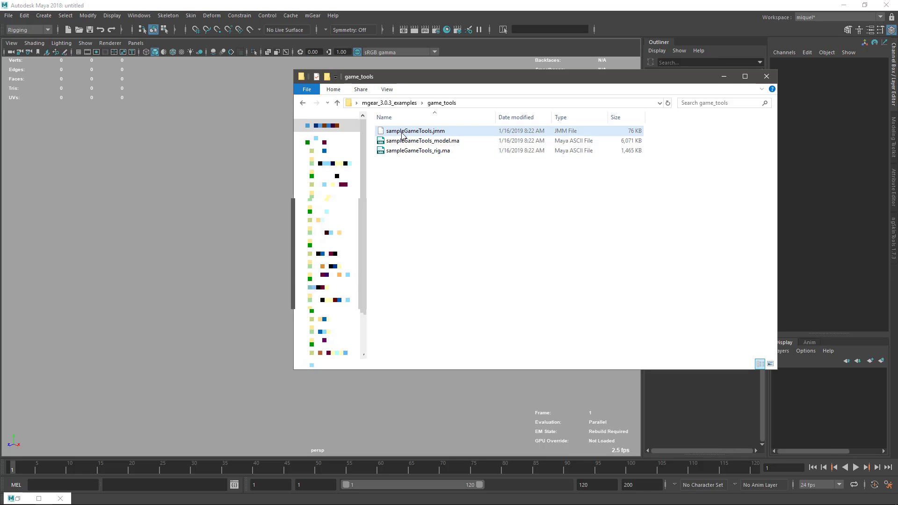
left_click_drag(449, 142, 232, 331)
scroll(371, 367, "down", 5)
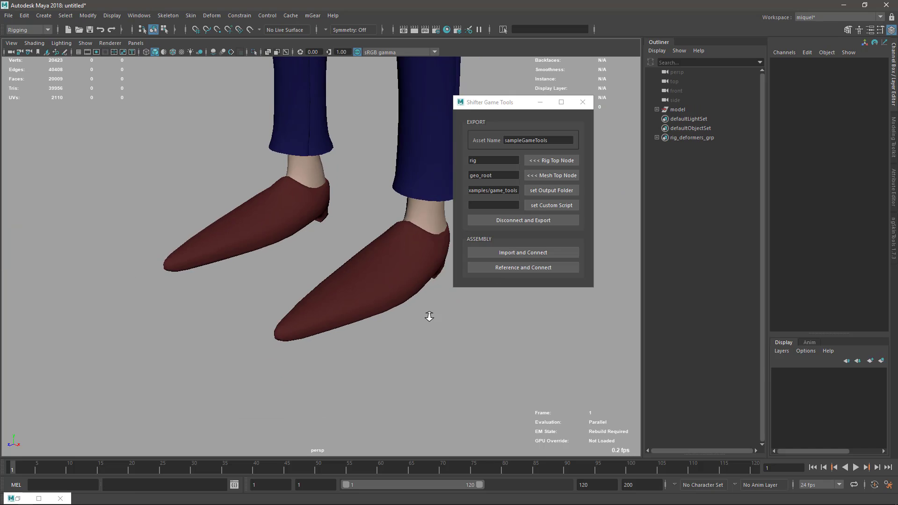
Check the contents of rig_deformers_grp in the Outliner and bring the whole imported character into view
left_click(657, 137)
left_click(656, 138)
scroll(347, 299, "down", 5)
middle_click_drag(346, 300, 351, 326, "alt")
scroll(353, 264, "down", 3)
Test the imported model's skinning by rotating the character's left upper-arm joint about 67 degrees in Y
key("alt+1")
mouse_move(369, 236)
left_mouse_down("alt")
mouse_move(377, 271)
mouse_move(375, 251)
left_mouse_up("alt")
key("alt+1")
middle_click_drag(367, 152, 336, 218, "alt")
key("alt+1")
left_click_drag(336, 218, 351, 236, "alt")
left_click(342, 189)
key("alt+1")
key("e")
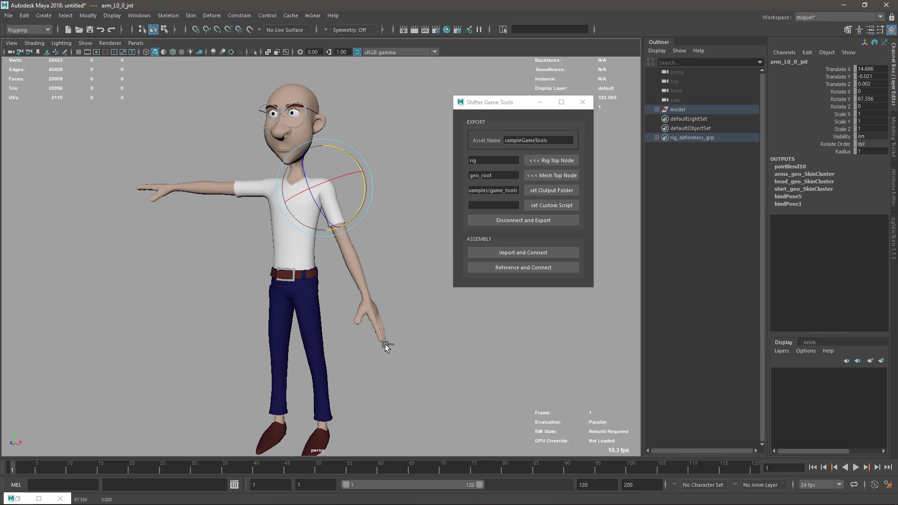
Start a new scene without saving and import sampleGameTools_rig.ma from the game_tools folder
key("ctrl+n")
left_click(448, 260)
key("alt+Tab")
left_click_drag(411, 151, 256, 251)
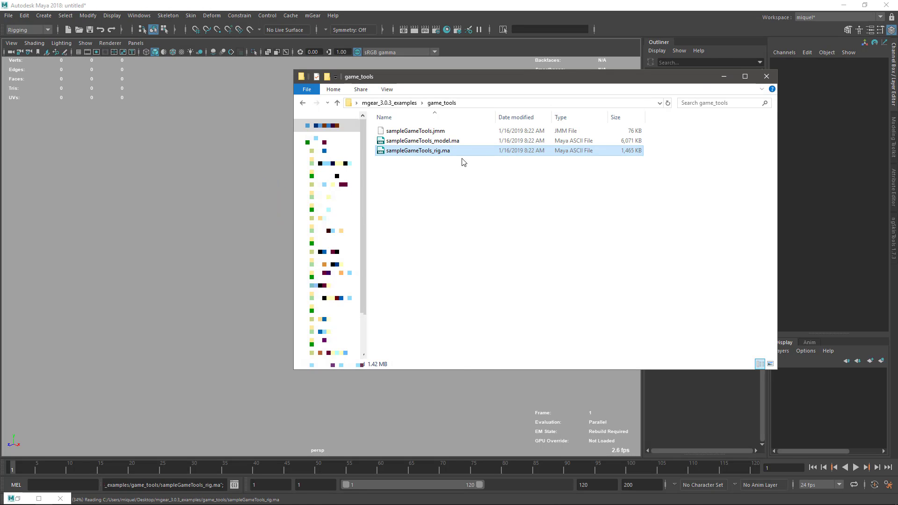
key("f")
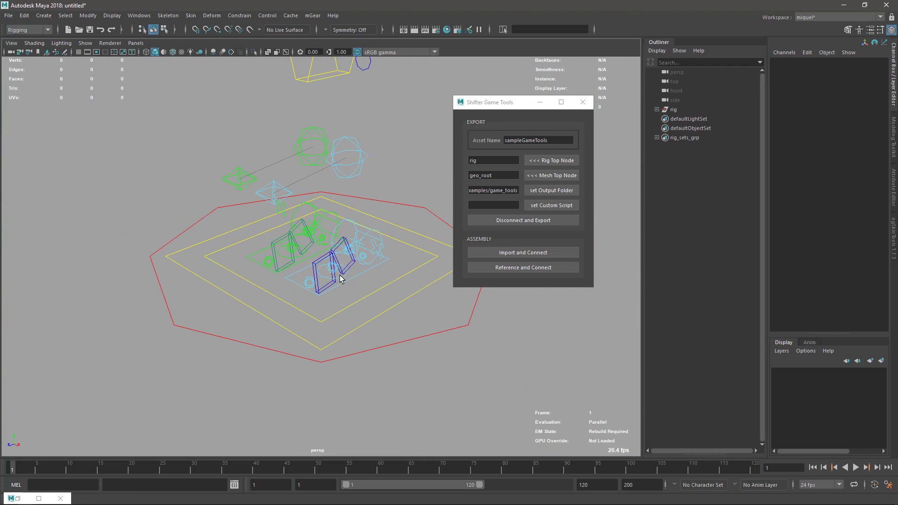
Test the imported rig by moving the left leg IK control, undoing the move
left_click(351, 243)
left_click_drag(356, 242, 381, 233)
right_click_drag(381, 233, 280, 175, "alt")
middle_click_drag(280, 175, 272, 262, "alt")
left_click_drag(272, 262, 403, 279, "alt")
key("ctrl+z")
left_click_drag(400, 313, 370, 308, "alt")
right_click_drag(370, 308, 376, 341, "alt")
Check the sampleGameTools.jmm connection file in the game_tools folder and return to the scene
key("alt+Tab")
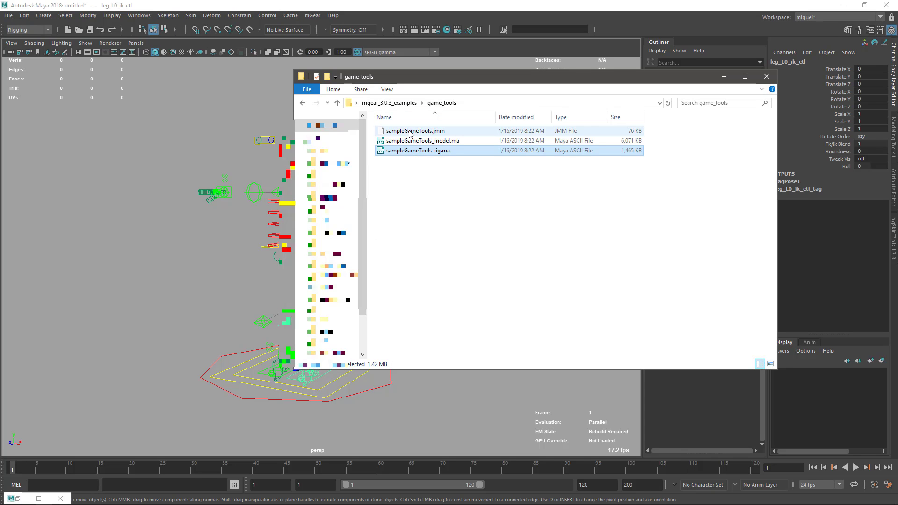
left_click(409, 134)
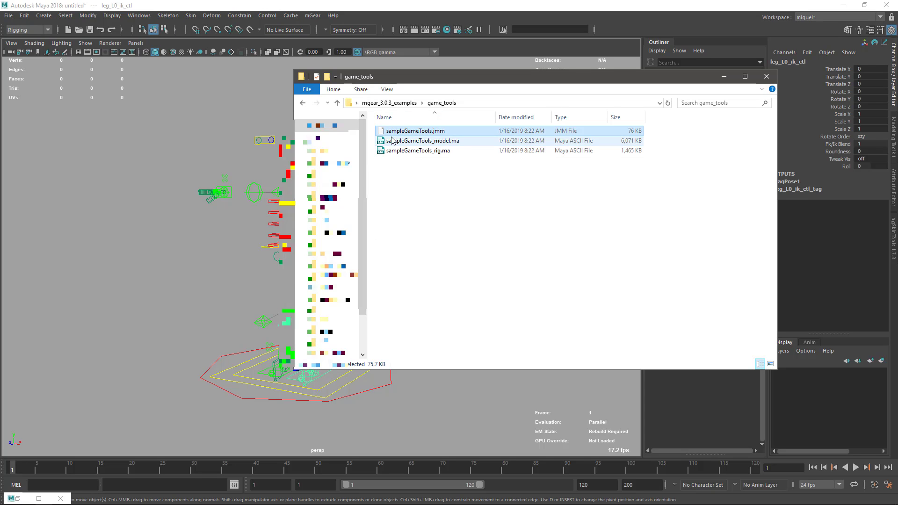
left_click(723, 76)
Start a new scene without saving and use Reference and Connect with sampleGameTools.jmm to assemble the rig and model
left_click(370, 339)
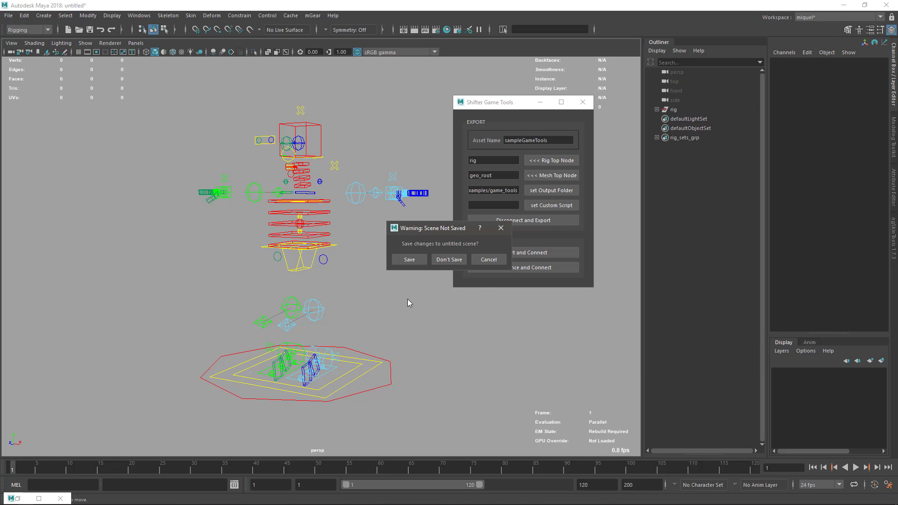
left_click(437, 258)
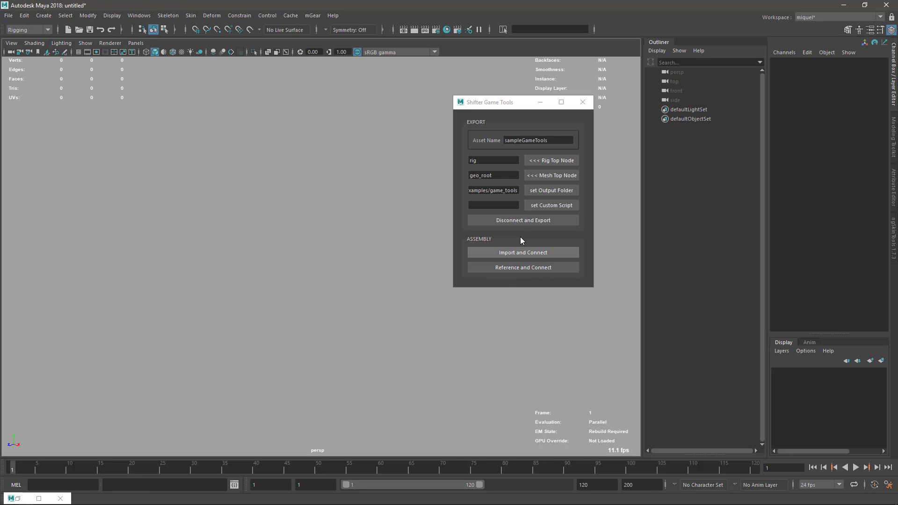
left_click(513, 268)
left_click(268, 149)
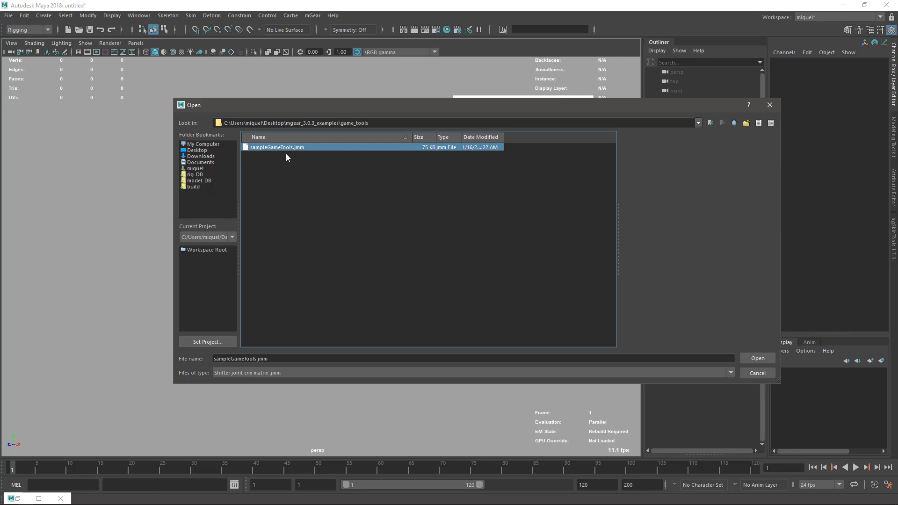
left_click(753, 360)
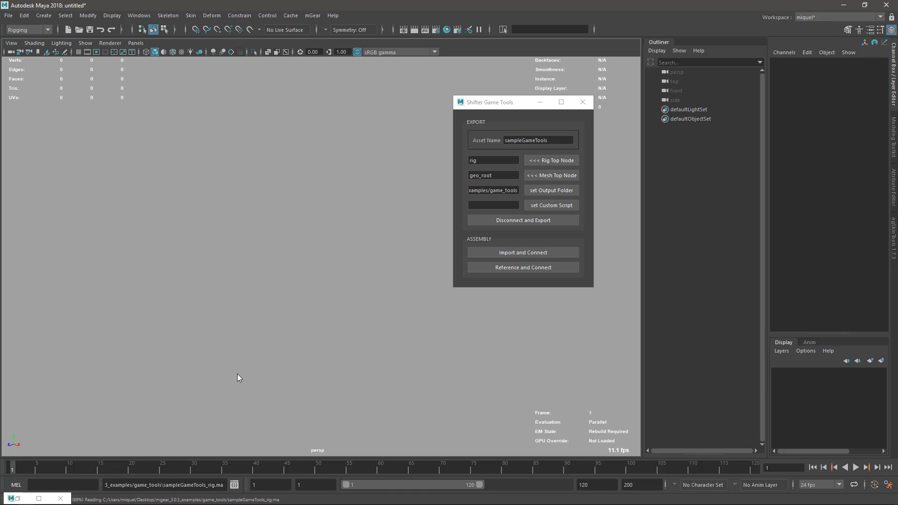
Test the assembled rig by moving a control near the character's lower body, undoing the move
right_click_drag(337, 297, 261, 164, "alt")
middle_click_drag(322, 214, 325, 267, "alt")
left_click_drag(324, 267, 370, 272, "alt")
left_click(348, 313)
key("w")
key("ctrl+z")
Bend the character's left arm by moving its IK control to about X -27.8, Y -28.5, Z 14.1
middle_click_drag(354, 110, 354, 176, "alt")
left_click_drag(354, 176, 381, 234, "alt")
left_click(412, 195)
middle_click_drag(387, 206, 389, 217, "alt")
left_click_drag(389, 217, 321, 243, "alt")
middle_click_drag(321, 243, 311, 249, "alt")
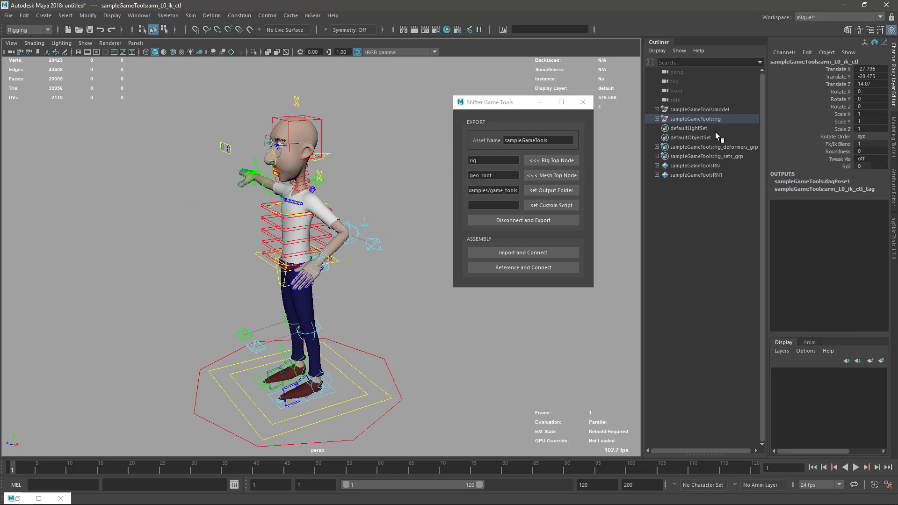
Select the sampleGameTools:model node and examine the referenced mesh from several angles
left_click(718, 109)
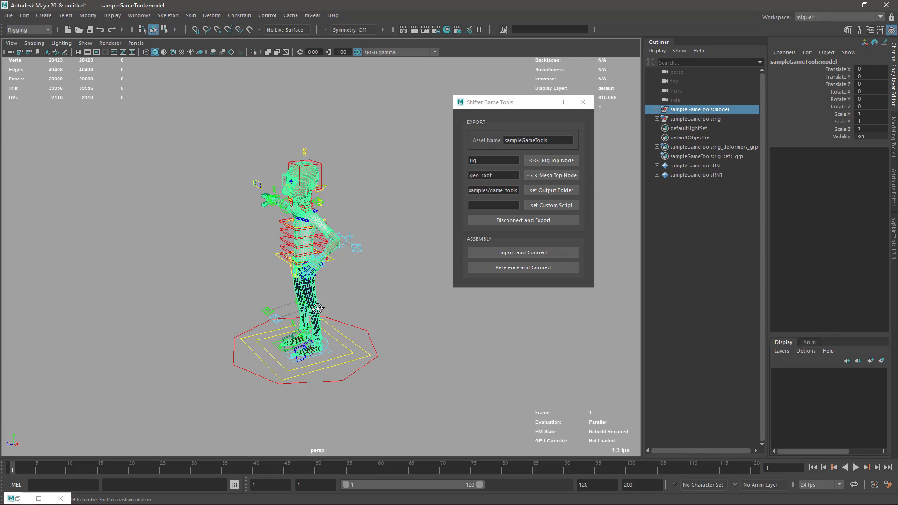
right_click_drag(333, 245, 342, 260, "alt")
left_click_drag(343, 260, 337, 323, "alt")
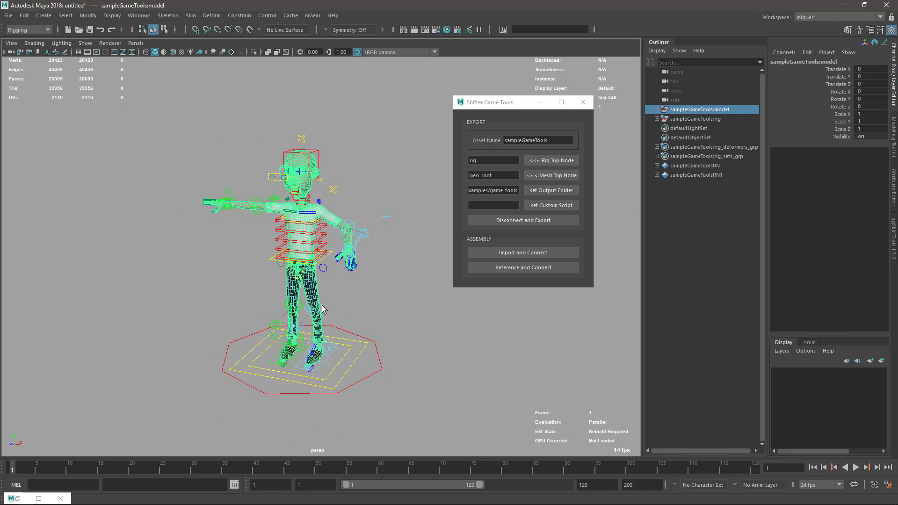
right_click_drag(337, 322, 414, 257, "alt")
middle_click_drag(414, 257, 389, 219, "alt")
left_click_drag(389, 219, 318, 268, "alt")
right_click_drag(318, 269, 401, 259, "alt")
middle_click_drag(401, 259, 334, 223, "alt")
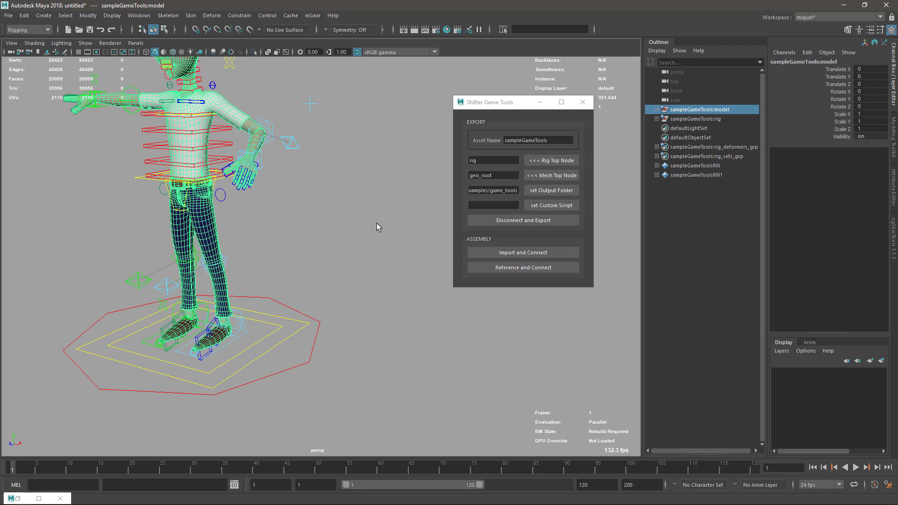
Reposition the Shifter Game Tools window to clear more viewport space and deselect the model
left_click_drag(479, 109, 93, 208)
left_click_drag(264, 226, 336, 239, "alt")
right_click_drag(336, 238, 323, 156, "alt")
left_click_drag(322, 156, 343, 222, "alt")
right_click_drag(343, 222, 391, 183, "alt")
left_click(450, 137)
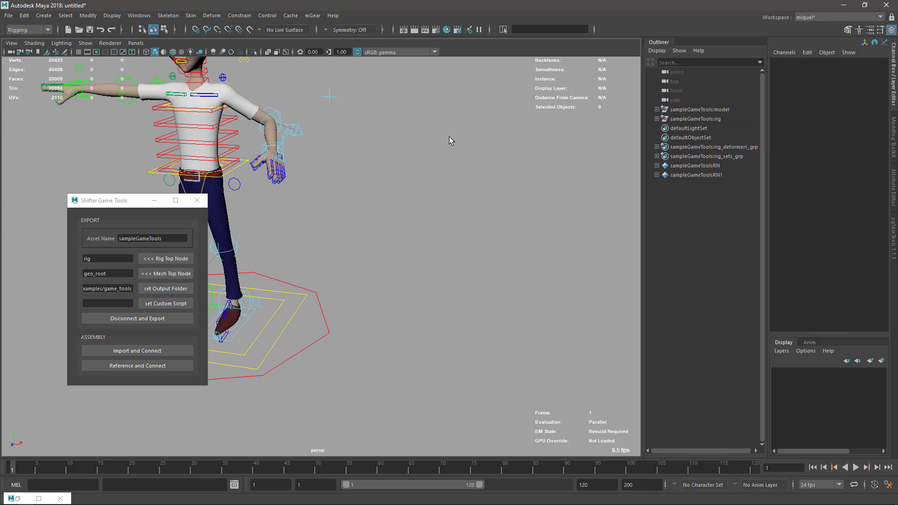
Open the Shifter Guide Manager, place it clear of the character, and make room in the viewport for a new guide
left_click(312, 16)
mouse_move(326, 38)
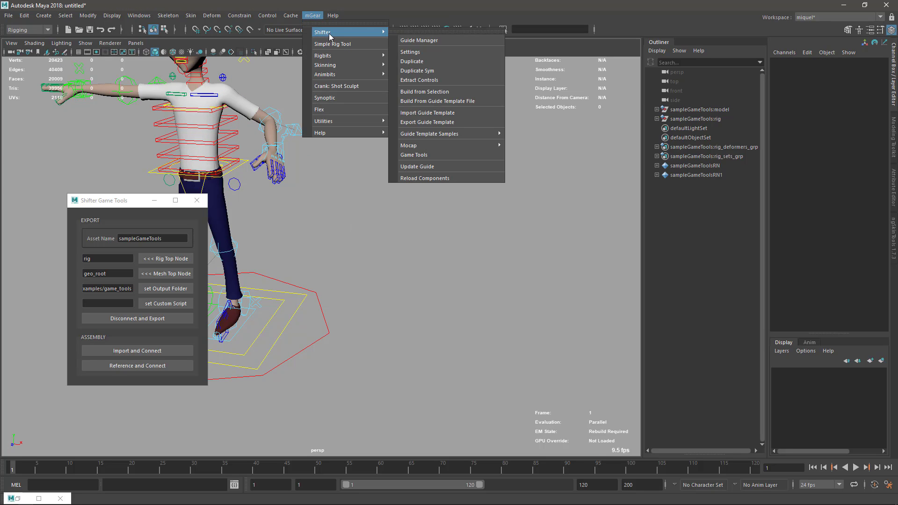
left_click(440, 41)
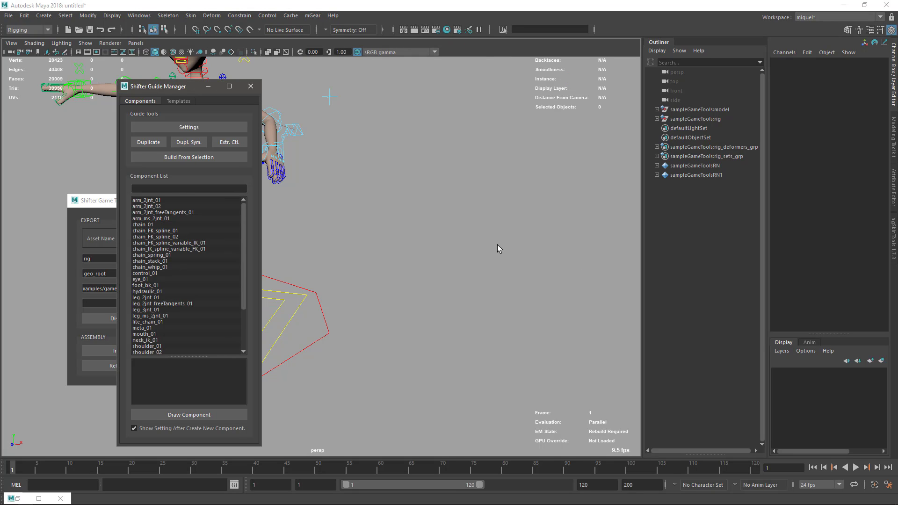
left_click_drag(171, 89, 519, 55)
scroll(305, 332, "down", 3)
middle_click_drag(334, 291, 319, 256, "alt")
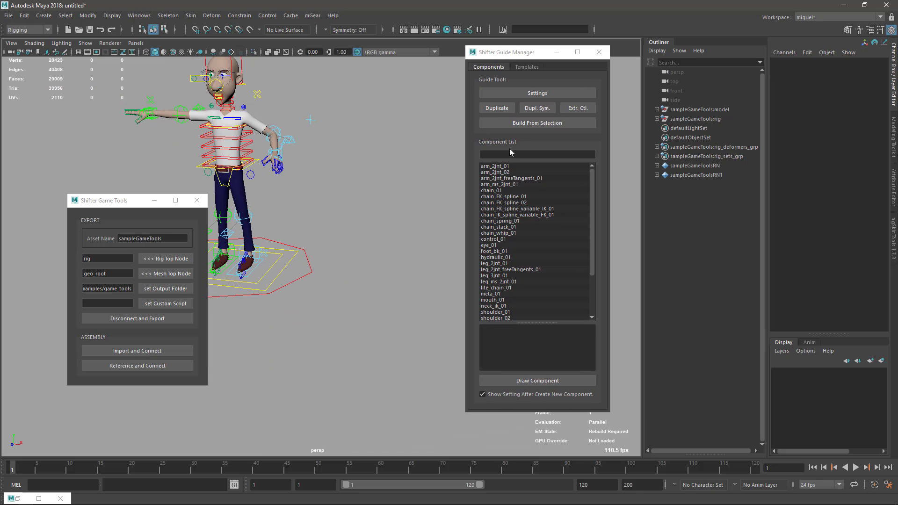
left_click_drag(454, 200, 306, 258, "alt")
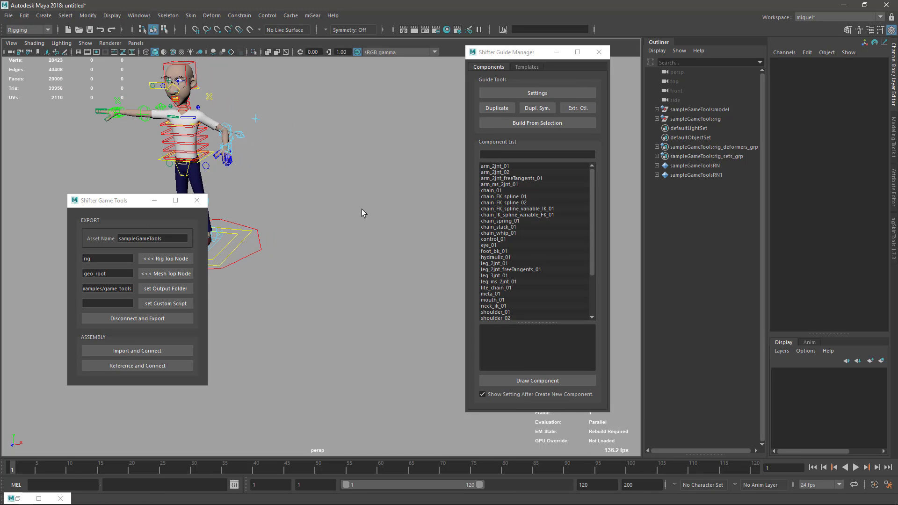
Draw an arm_2jnt_01 guide component and open its component settings
double_click(496, 166)
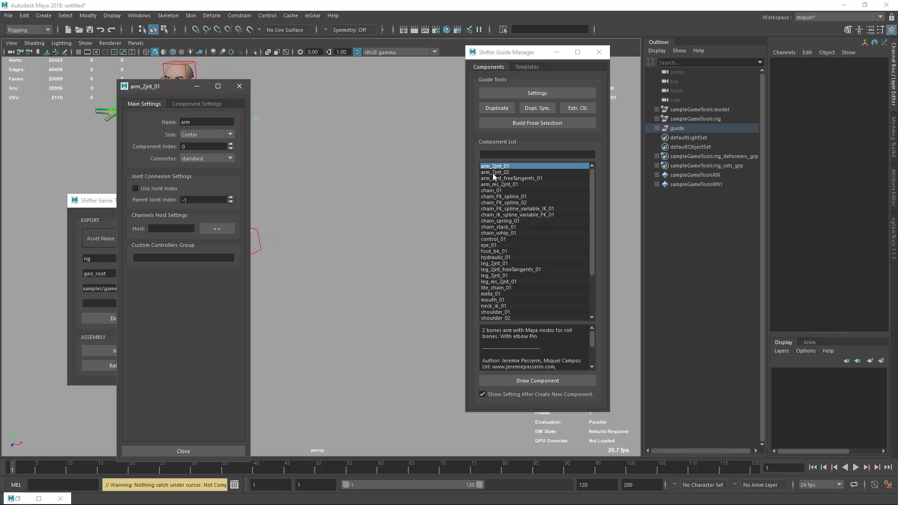
left_click_drag(163, 88, 285, 71)
left_click(320, 86)
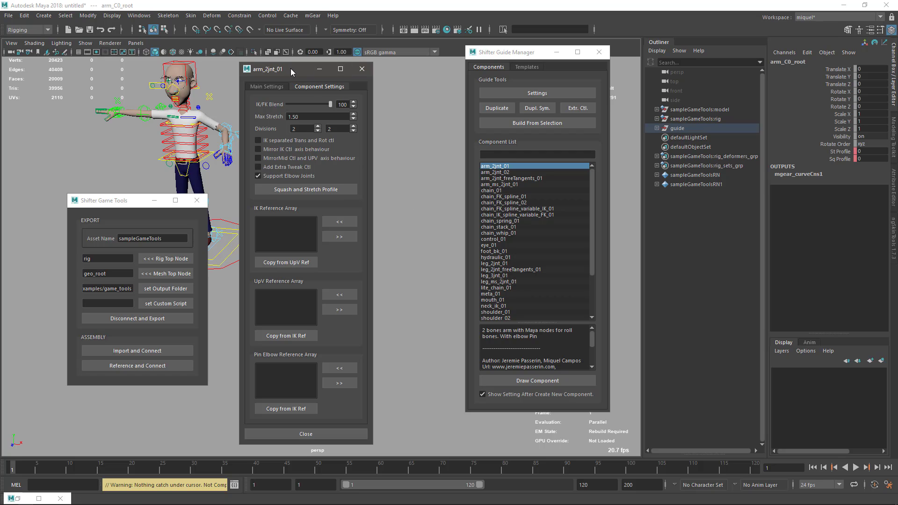
Move the arm guide beside the character to about X 103.4, Y 45.1 and frame it, keeping its settings window clear
left_click_drag(292, 68, 139, 95)
left_click_drag(341, 159, 395, 137, "alt")
right_click_drag(351, 166, 439, 191, "alt")
right_click_drag(264, 201, 299, 213, "alt")
middle_click_drag(435, 103, 299, 234, "alt")
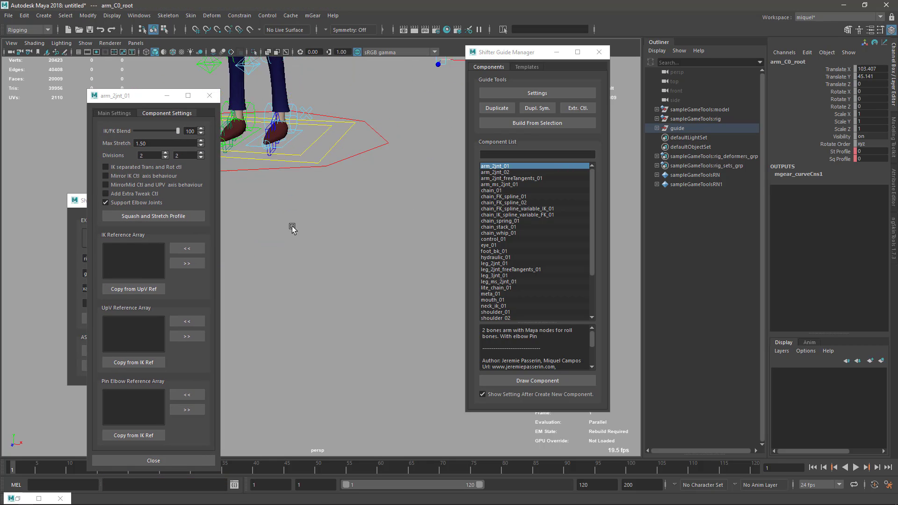
key("f")
right_click_drag(290, 281, 273, 220, "alt")
middle_click_drag(357, 245, 263, 172, "alt")
right_click_drag(379, 239, 277, 191, "alt")
mouse_move(277, 192)
left_mouse_down("alt")
mouse_move(381, 216)
mouse_move(337, 208)
left_mouse_up("alt")
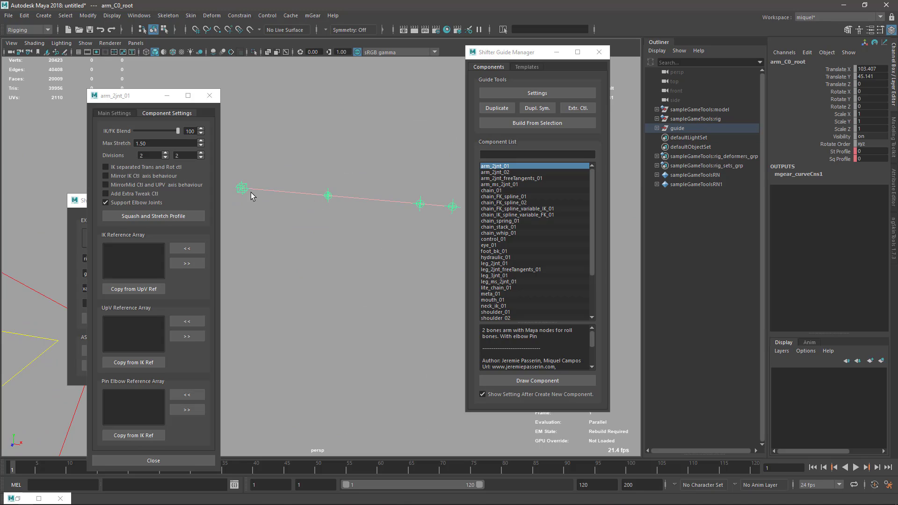
Duplicate the arm guide, move the copy to about Z -6.2, and disable Support Elbow Joints in the original guide's settings
key("ctrl+d")
left_click_drag(229, 200, 286, 145)
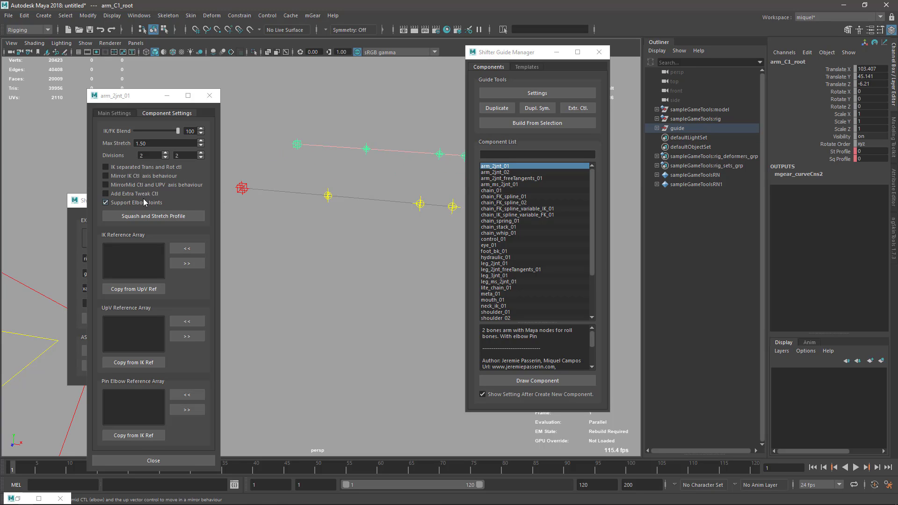
left_click(106, 202)
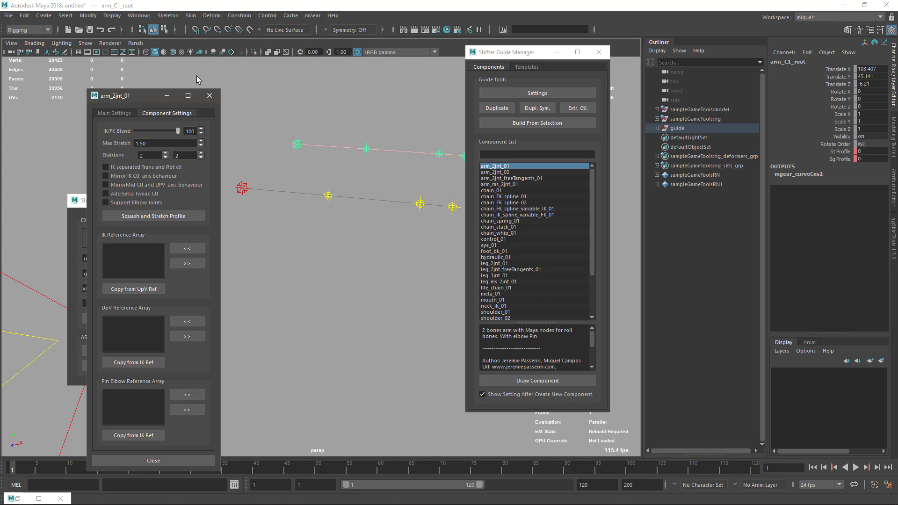
left_click(209, 96)
left_click_drag(294, 145, 374, 225, "alt")
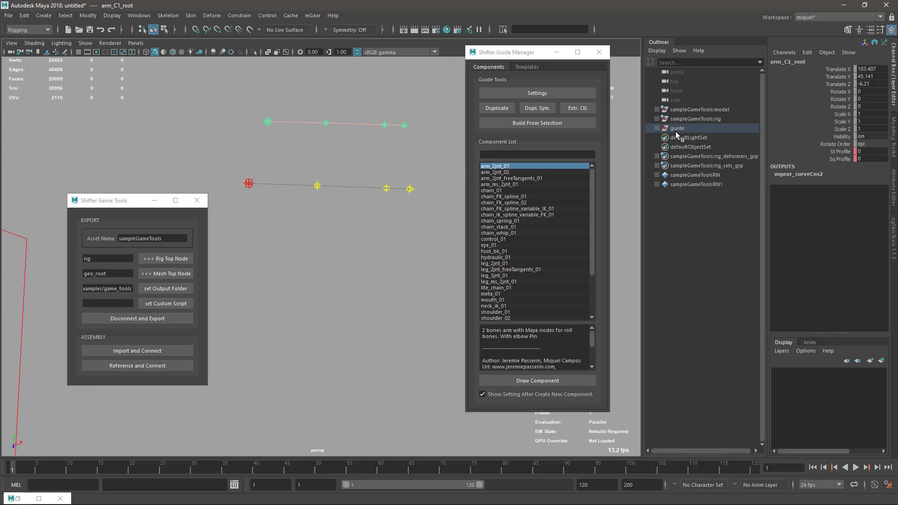
Build the rig from the guide containing both arms and close the build log
left_click(676, 130)
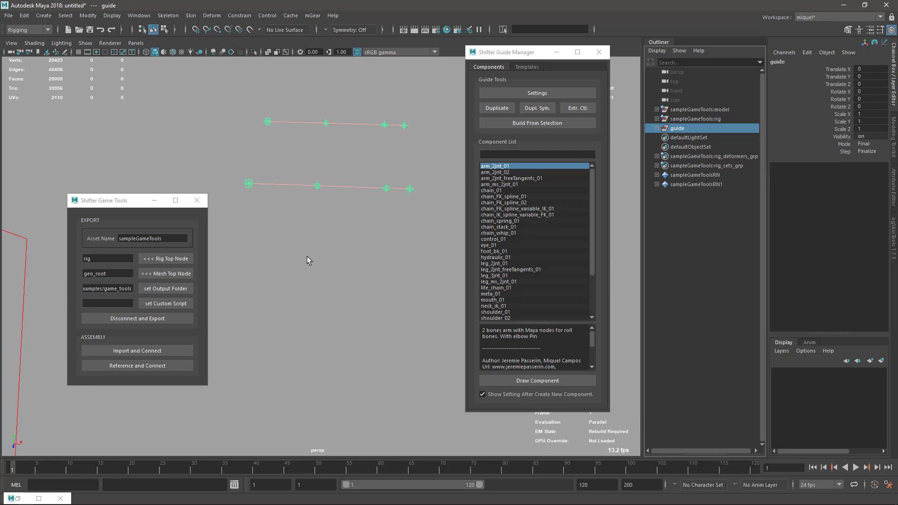
key("ctrl+b")
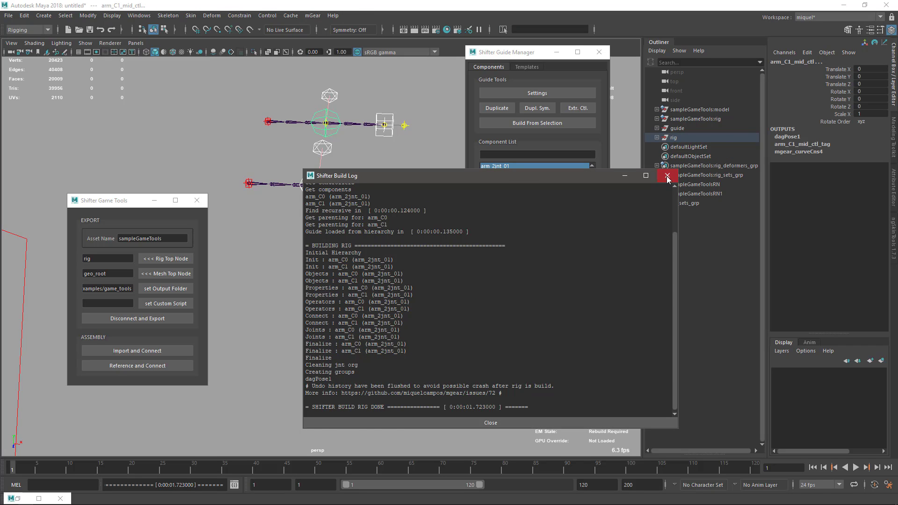
left_click(666, 177)
Examine the two built arms with their joints isolated, comparing the elbow joints with and without elbow support
left_click_drag(343, 156, 354, 204, "alt")
right_click_drag(354, 204, 349, 165, "alt")
middle_click_drag(349, 165, 356, 283, "alt")
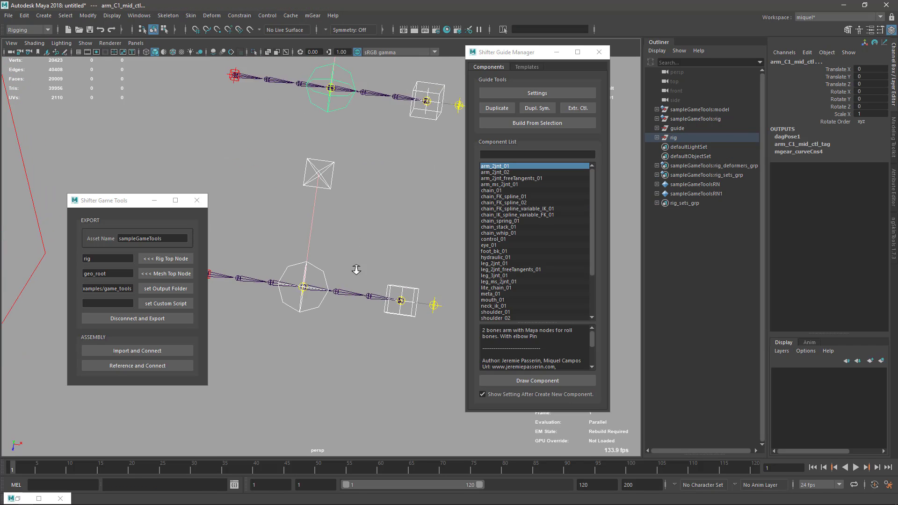
left_click_drag(357, 282, 351, 191, "alt")
left_click(358, 207)
key("alt+1")
right_click_drag(324, 173, 335, 177, "alt")
middle_click_drag(335, 176, 329, 187, "alt")
right_click_drag(329, 186, 351, 188, "alt")
middle_click_drag(350, 187, 339, 243, "alt")
right_click_drag(339, 242, 366, 222, "alt")
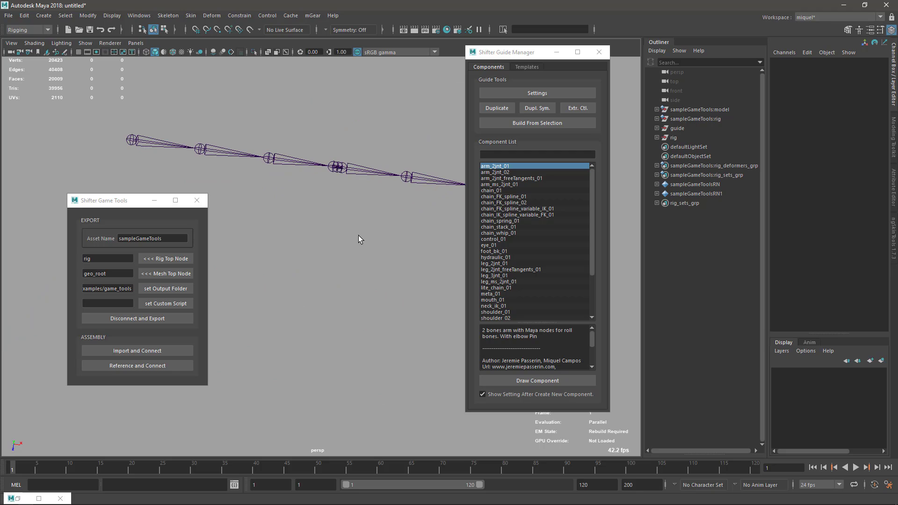
middle_click_drag(363, 244, 378, 118, "alt")
right_click_drag(322, 205, 353, 331, "alt")
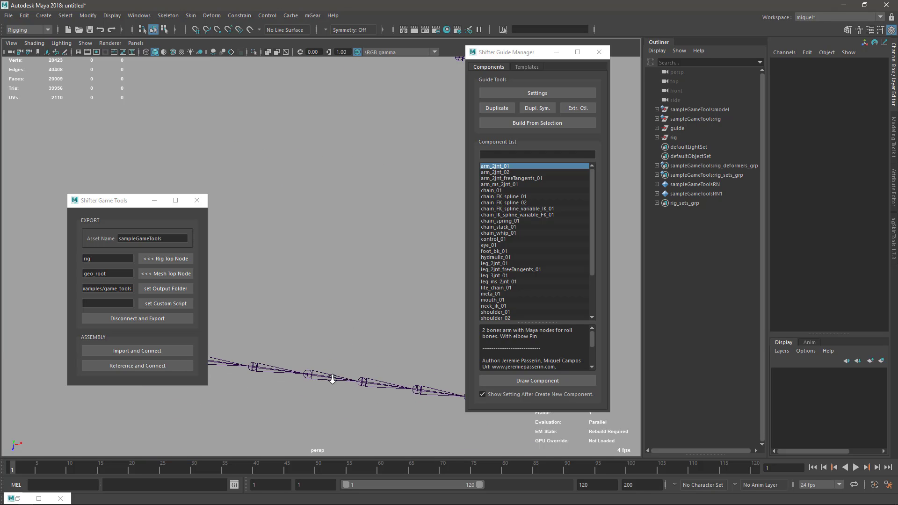
right_click_drag(358, 400, 381, 228, "alt")
Bend both built arms together by moving their IK controls to about X -1.75, Z 1.98
left_click(431, 166)
left_click(413, 330, "shift")
left_click_drag(427, 368, 368, 419)
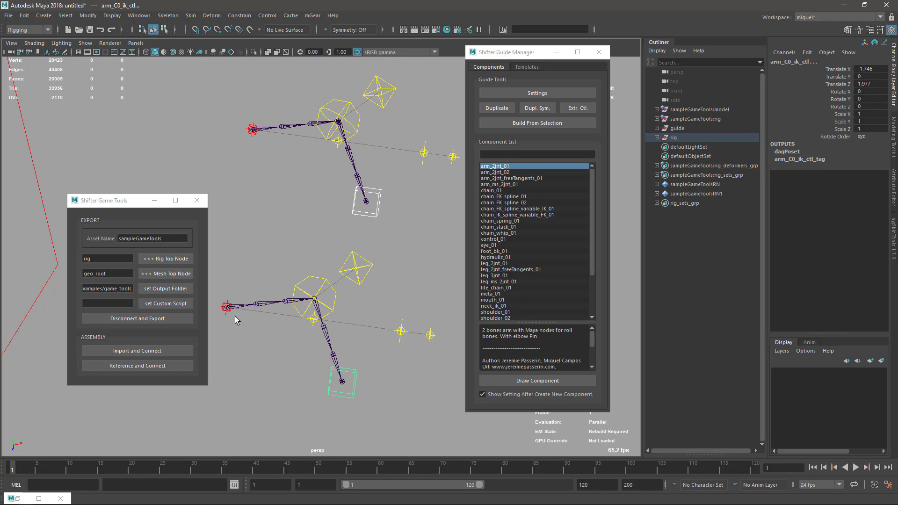
Select the joints of both arm chains and display their local rotation axes, comparing the two elbows
left_click(243, 305)
left_click(269, 132, "shift")
key("Down")
key("Down")
left_click(112, 15)
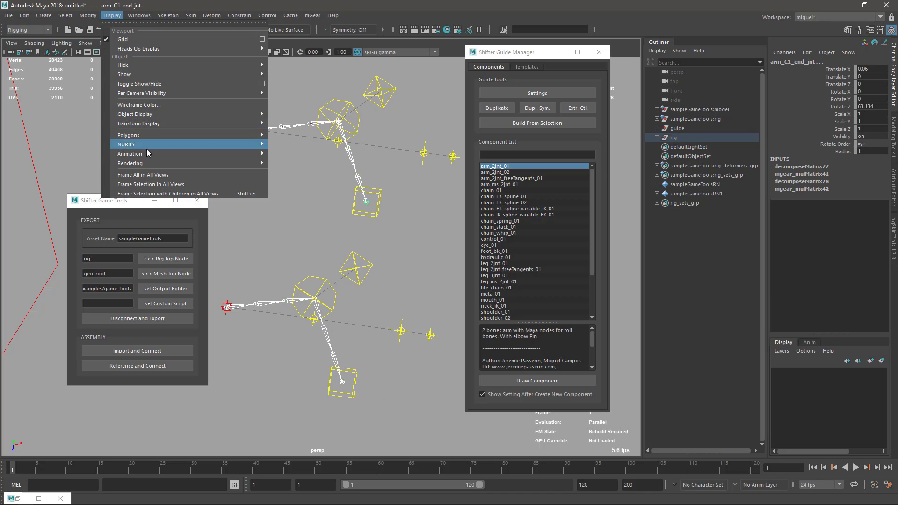
mouse_move(159, 124)
left_click(302, 133)
scroll(315, 145, "up", 5)
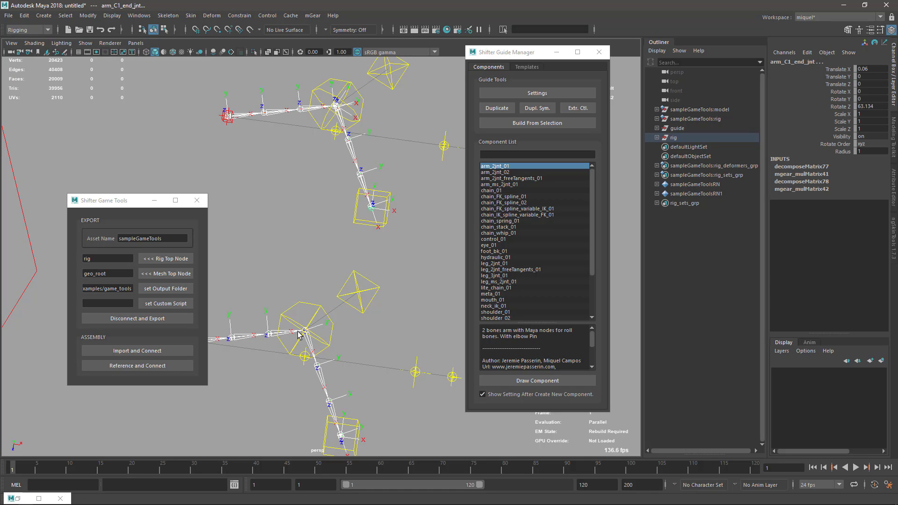
middle_click_drag(330, 152, 325, 196, "alt")
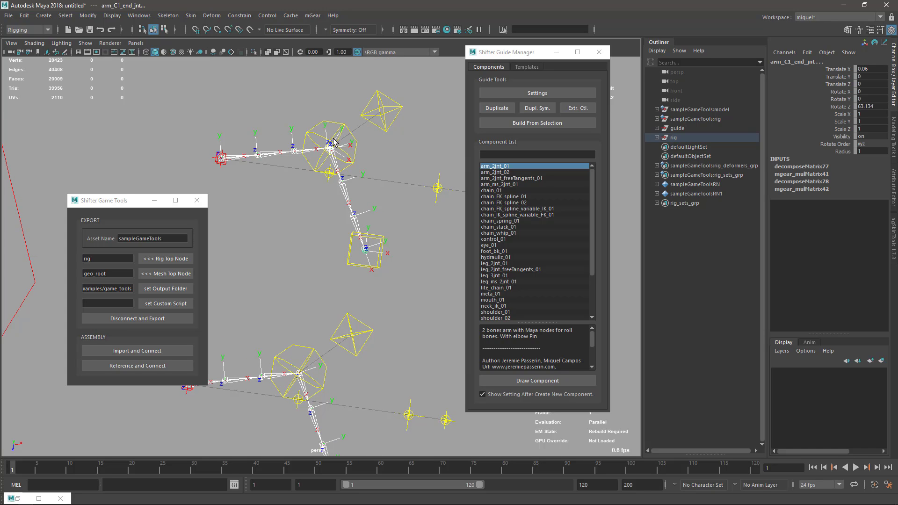
middle_click_drag(310, 294, 334, 188, "alt")
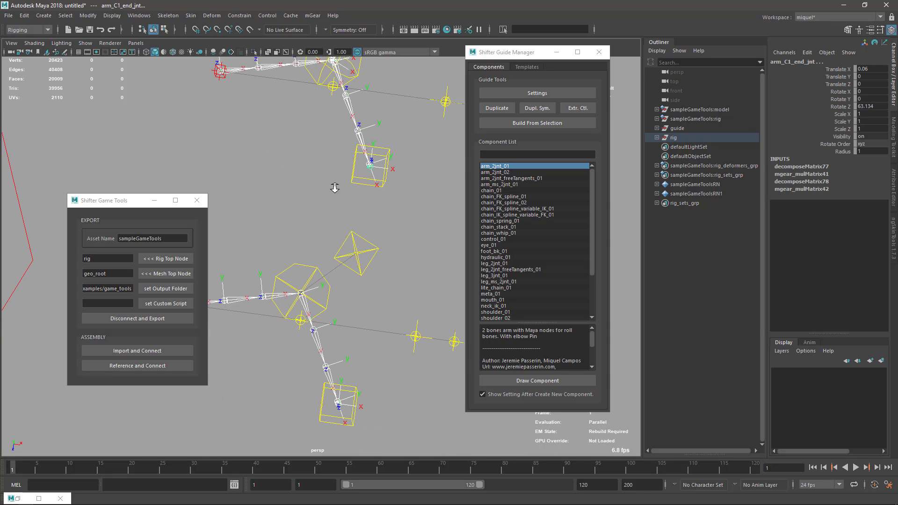
Examine the displayed joint axes around the elbow of the arm without elbow support from several angles
left_click_drag(333, 311, 308, 253, "alt")
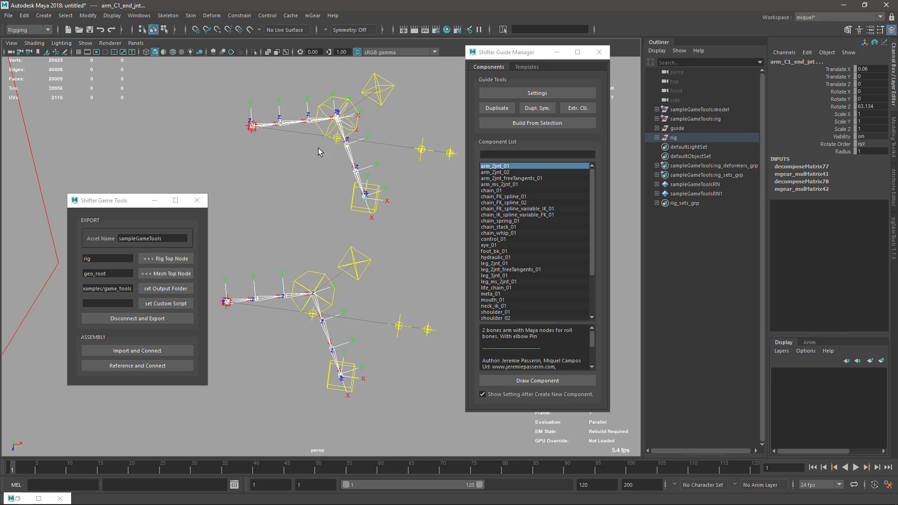
scroll(333, 95, "up", 1)
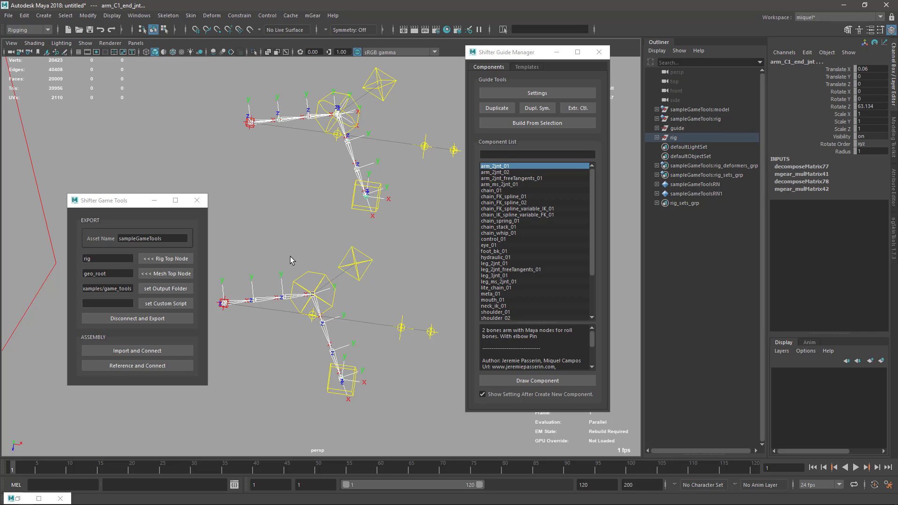
left_click_drag(326, 220, 368, 315, "alt")
middle_click_drag(369, 315, 335, 227, "alt")
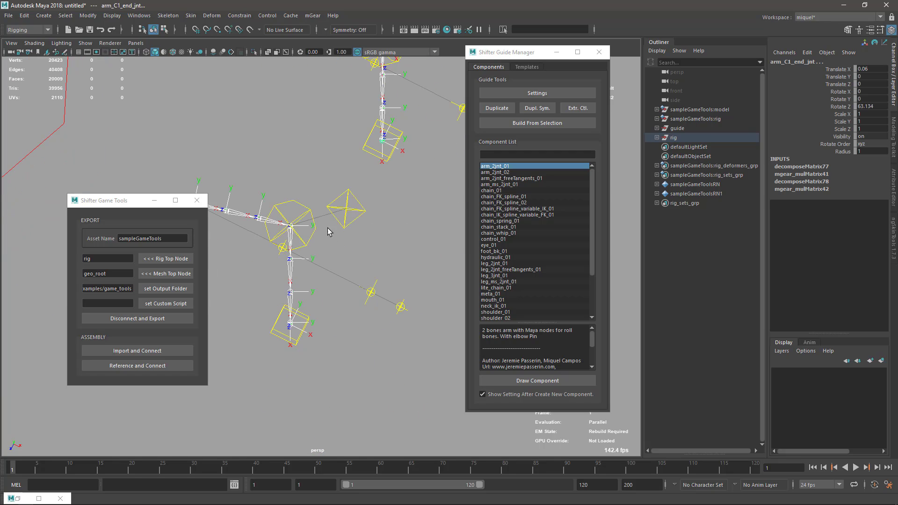
scroll(288, 223, "up", 5)
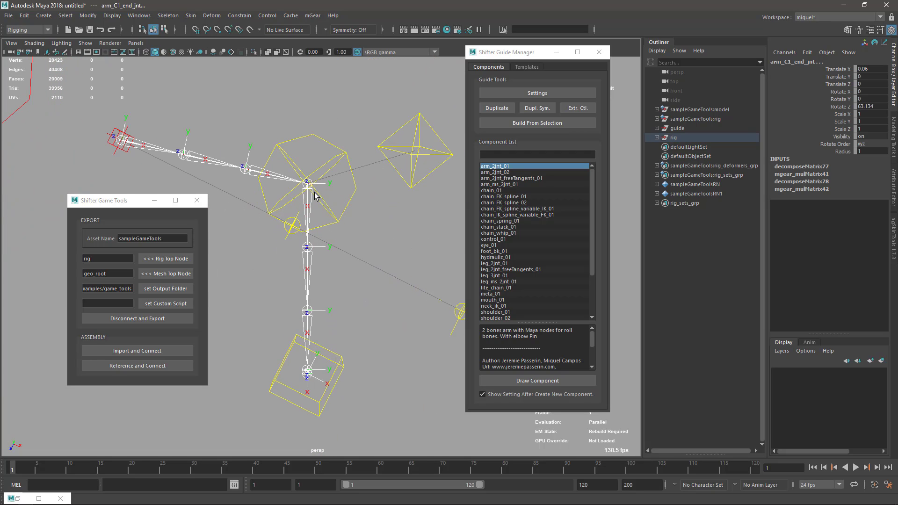
left_click_drag(357, 205, 393, 101, "alt")
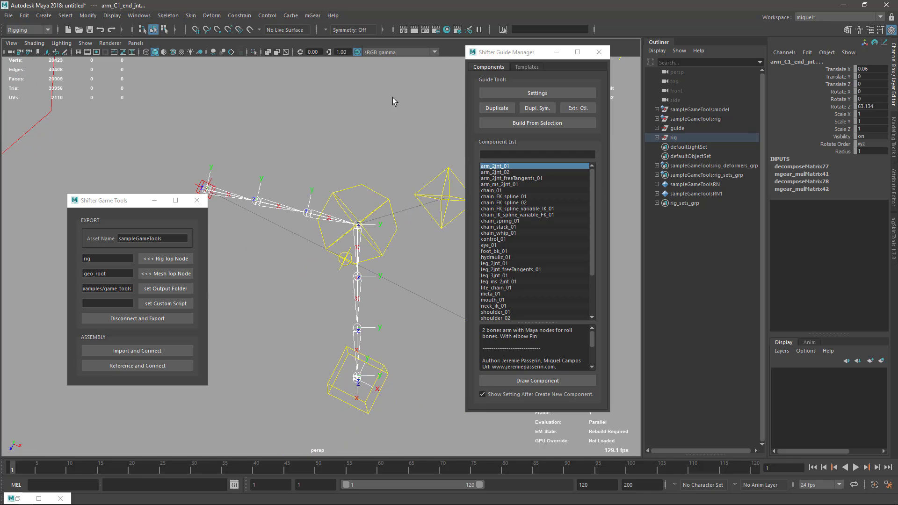
Add a Rigbits blended gimmick joint to the elbow joint arm_C0_3_jnt of the arm without elbow support
left_click(358, 241)
left_click(313, 16)
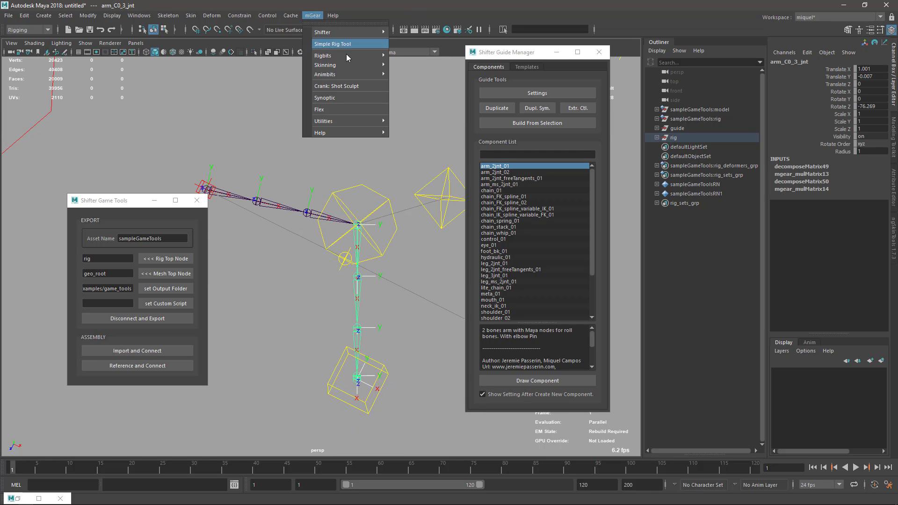
mouse_move(344, 53)
mouse_move(473, 75)
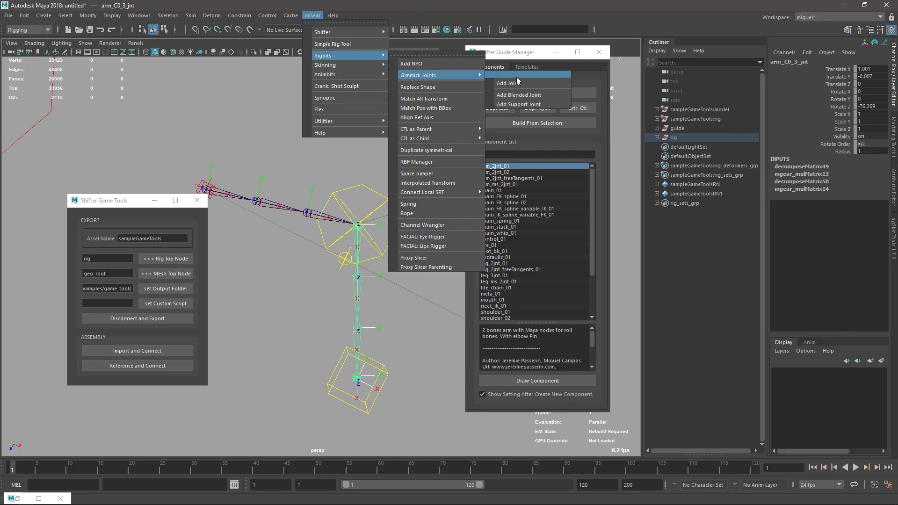
left_click(523, 95)
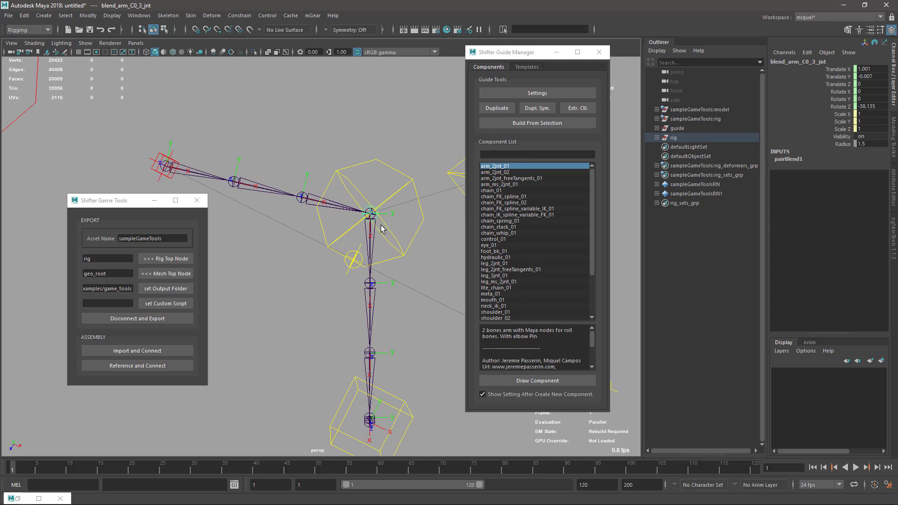
Examine the blended joint's orientation at the elbow and compare it with the elbow of the other arm
key("alt+a")
right_click_drag(386, 242, 394, 242, "alt")
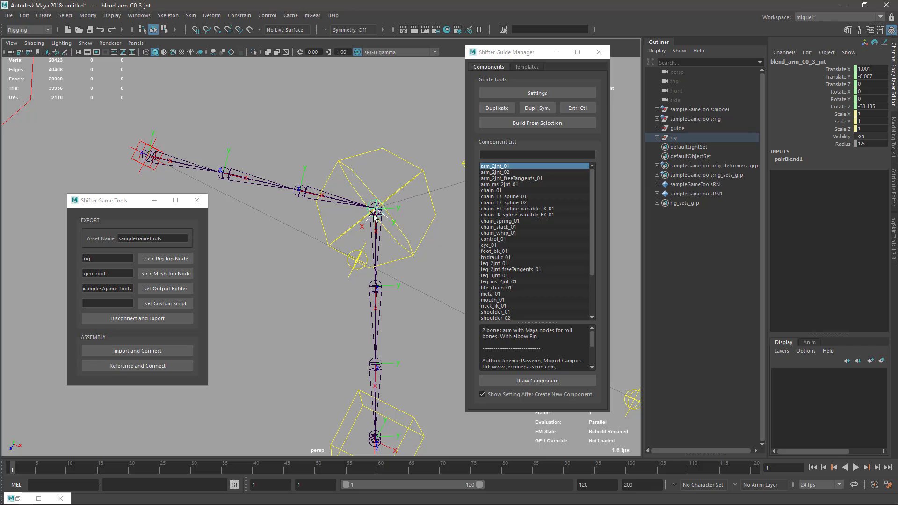
middle_click_drag(390, 307, 363, 265, "alt")
right_click_drag(362, 266, 347, 202, "alt")
middle_click_drag(348, 201, 341, 217, "alt")
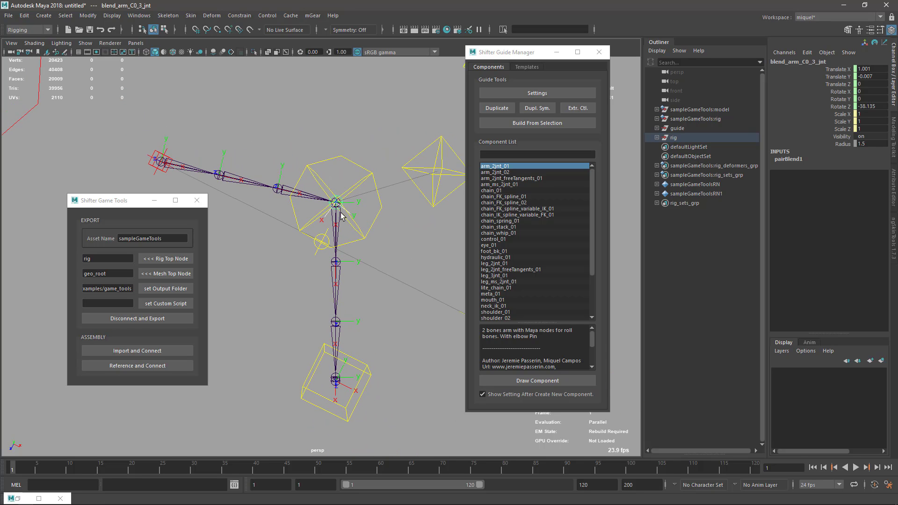
left_click(400, 252)
right_click_drag(366, 155, 355, 131, "alt")
middle_click_drag(356, 131, 319, 210, "alt")
right_click_drag(319, 210, 296, 98, "alt")
middle_click_drag(296, 98, 292, 166, "alt")
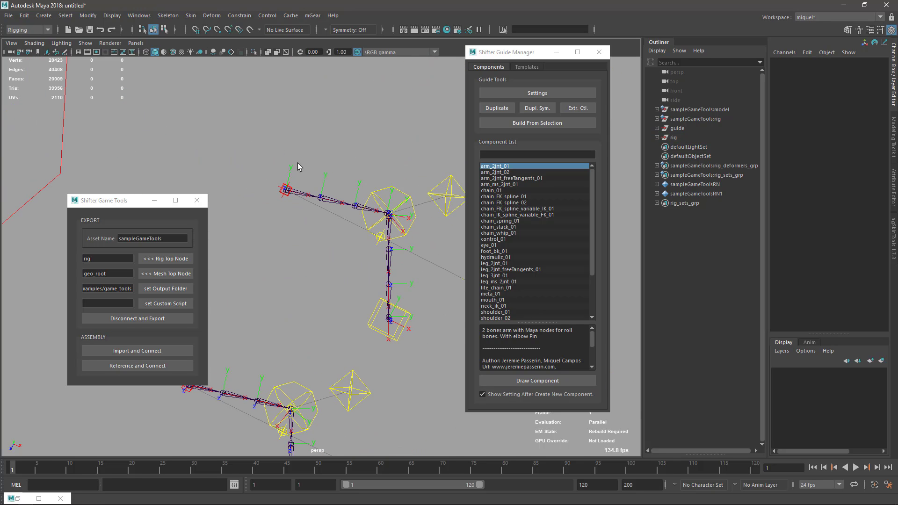
middle_click_drag(411, 329, 308, 197, "alt")
scroll(384, 258, "down", 1)
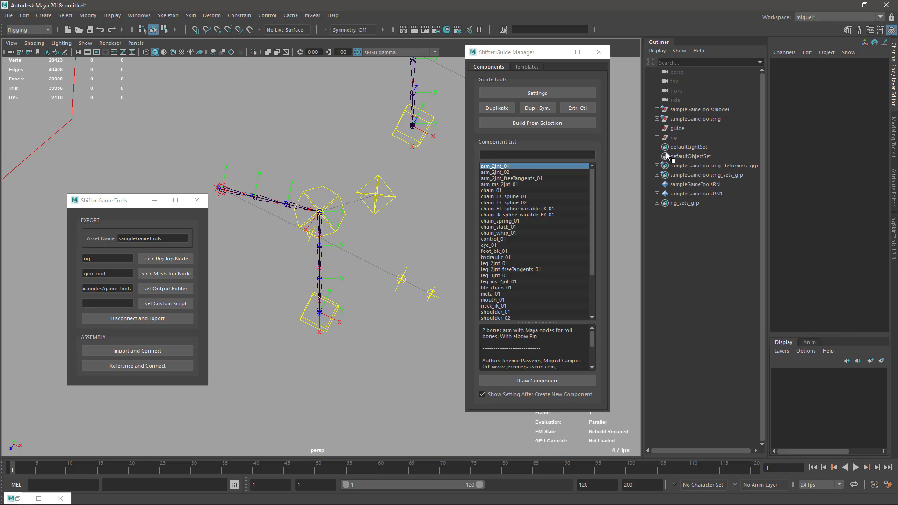
Enable forced uniform scaling in all joints by connecting all axes to the Z axis in the guide settings, and close them
left_click(677, 129)
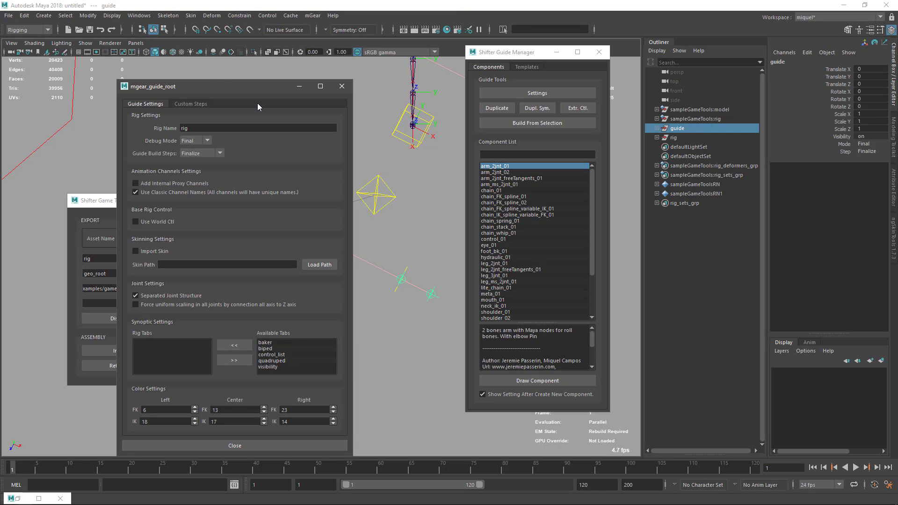
left_click_drag(220, 83, 371, 50)
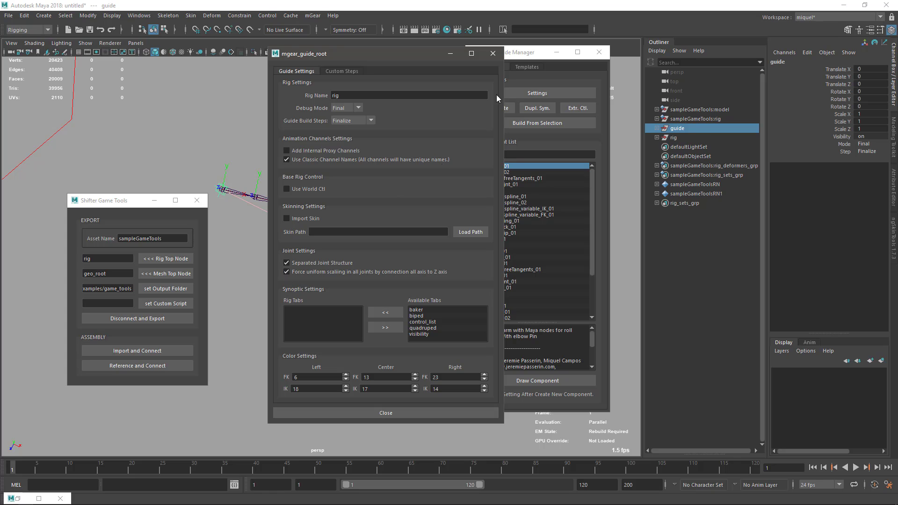
left_click(492, 56)
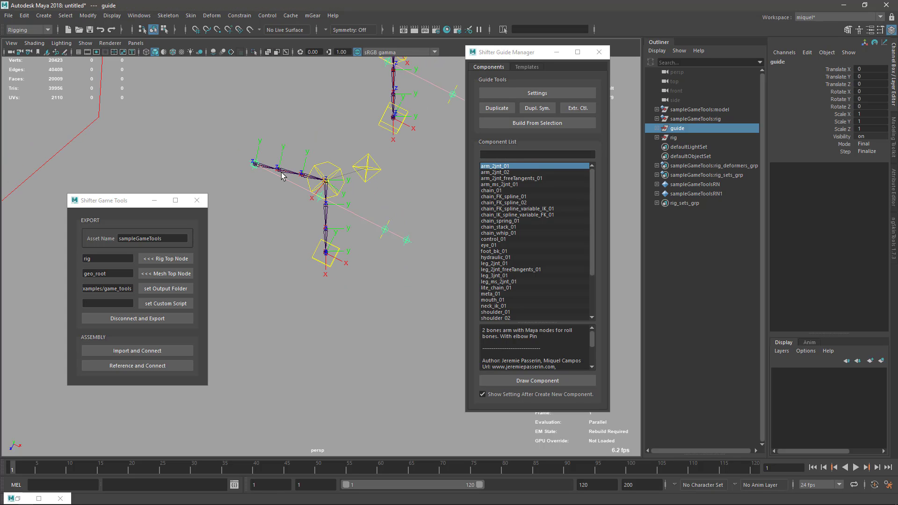
Build a second rig from the guide with the uniform joint scaling option and close the build log
left_click(676, 135)
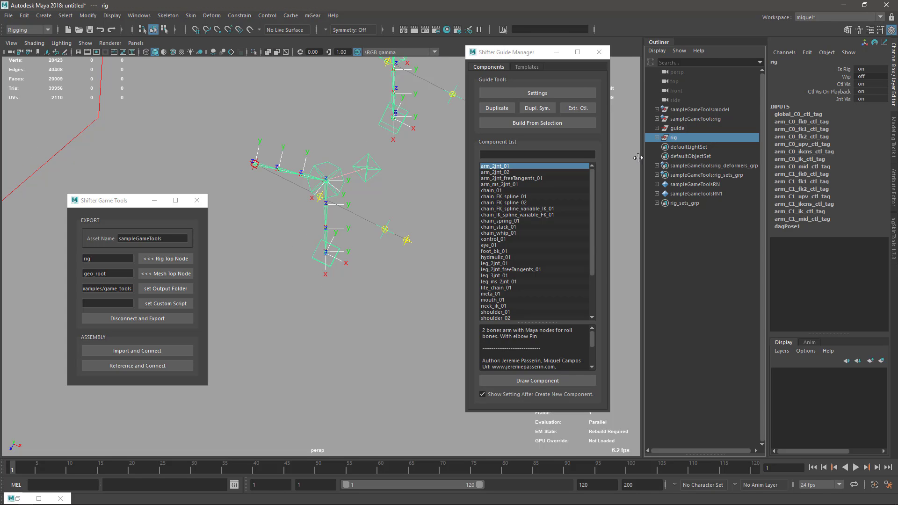
left_click(663, 130)
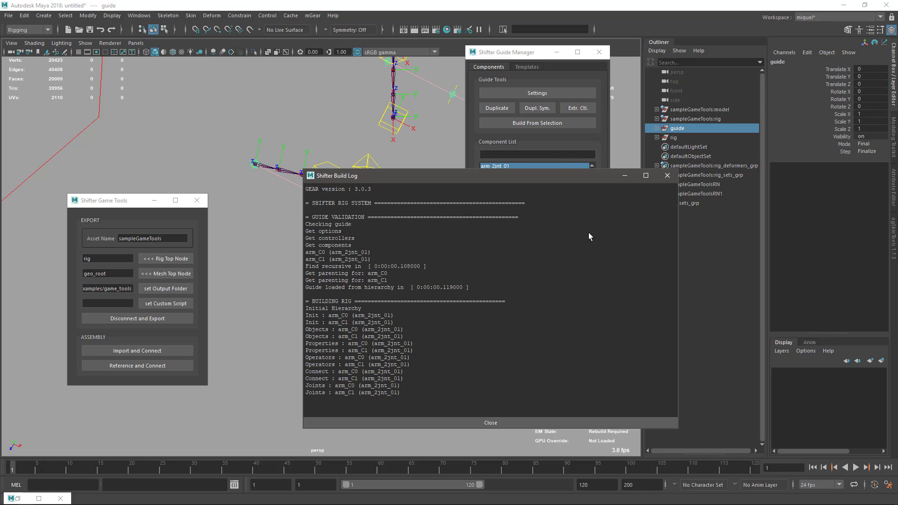
left_click(669, 176)
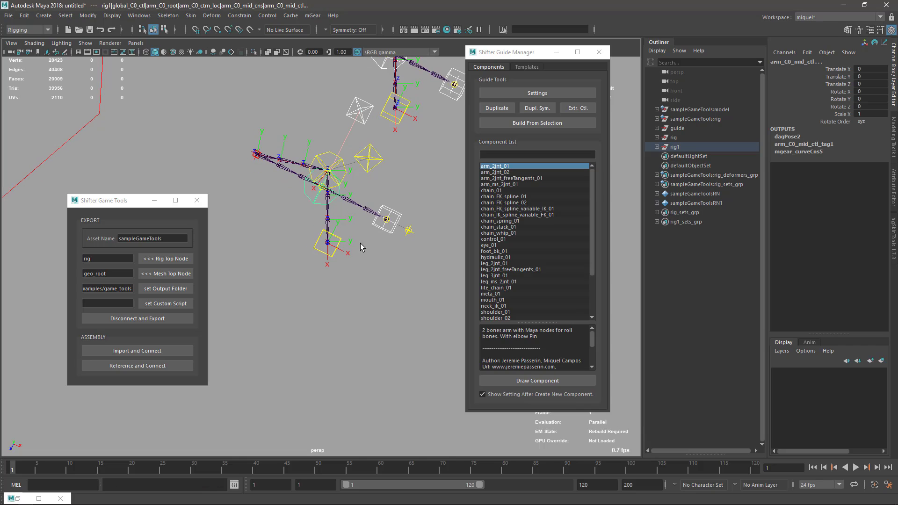
Stretch both rigs' C0 arms by moving the IK controls to about X 1.69, Z 1.62 on rig and X 3.36, Z -0.37 on rig1
left_click(337, 253)
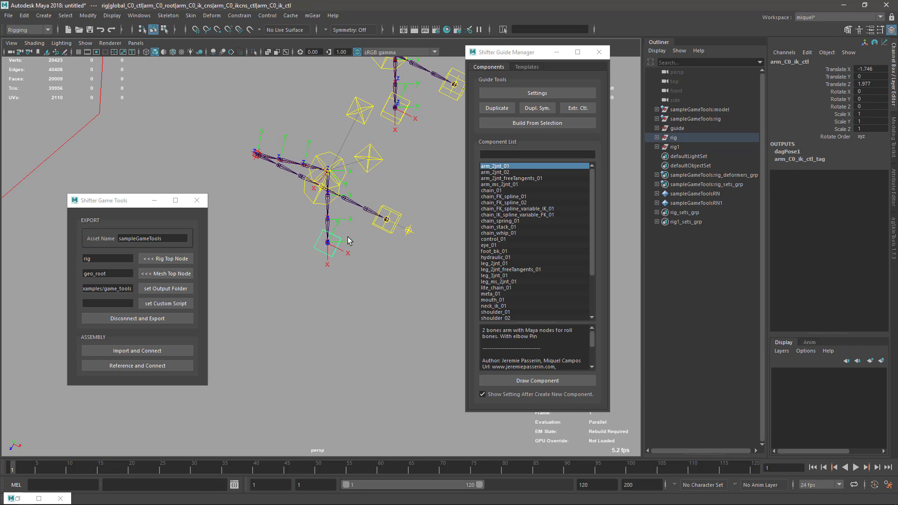
left_click(392, 229)
left_click_drag(395, 233, 463, 249)
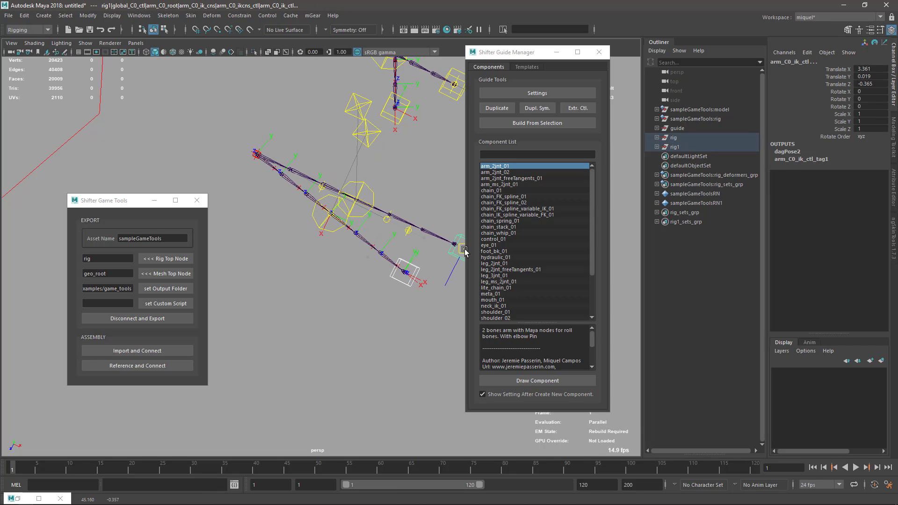
Compare the scale channels of the stretched forearm joint arm_C0_3_jnt in rig and rig1
left_click(379, 212)
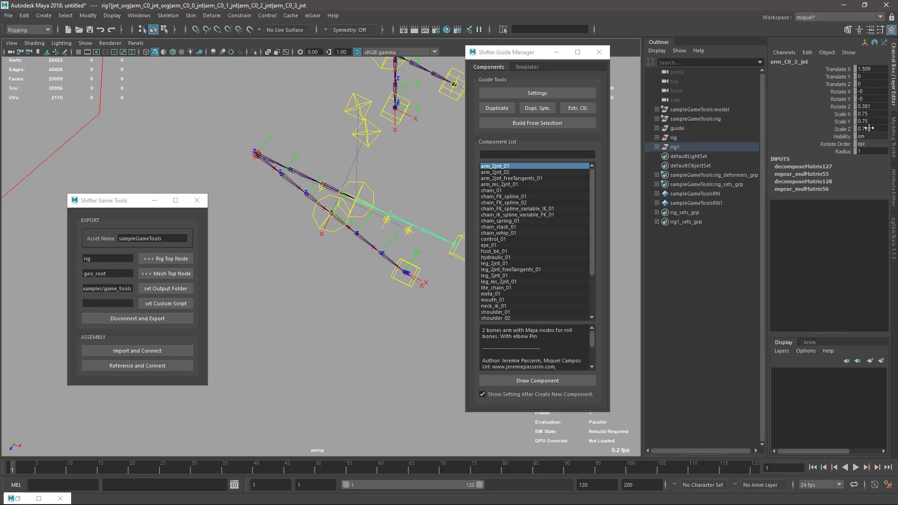
left_click(366, 245)
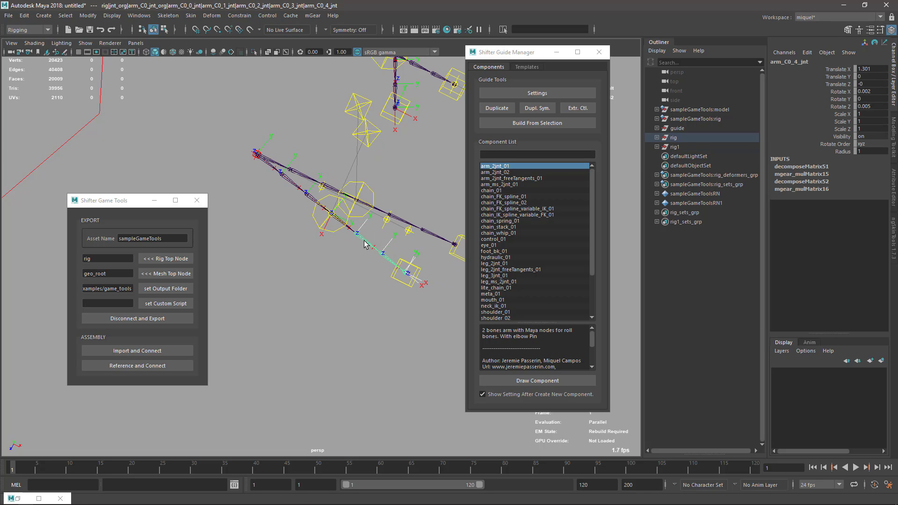
left_click(348, 233)
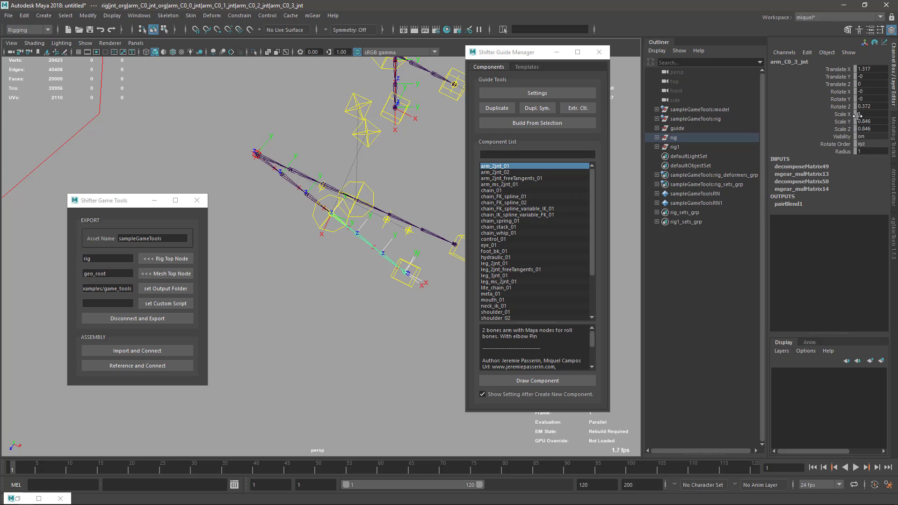
left_click(383, 217)
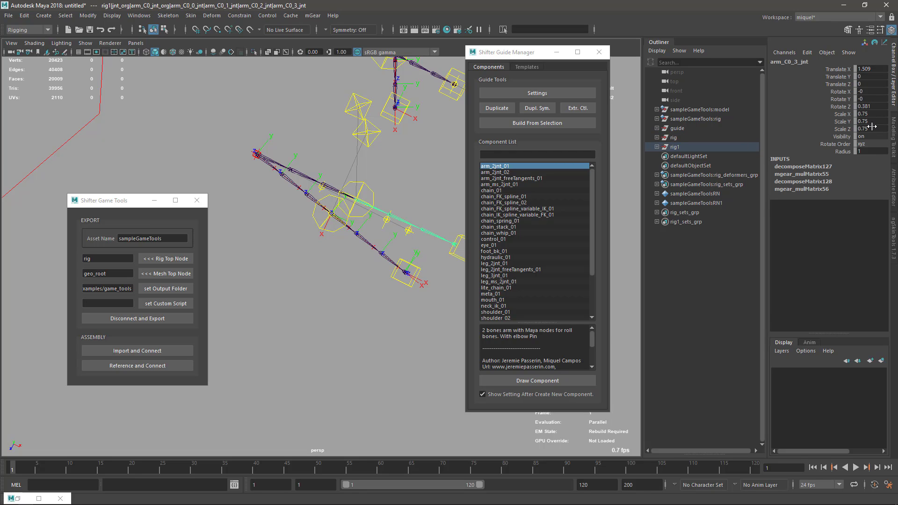
Stretch the first rig's C0 arm further by moving its IK control to about X 3.38, Y 0.04, Z 1.85
middle_click_drag(417, 259, 388, 224, "alt")
left_click(380, 269)
key("w")
left_click_drag(381, 259, 415, 283)
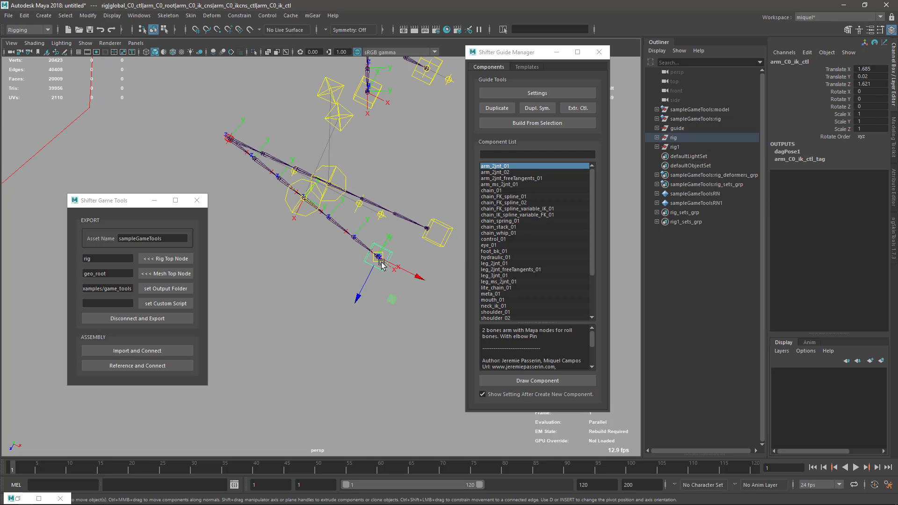
key("q")
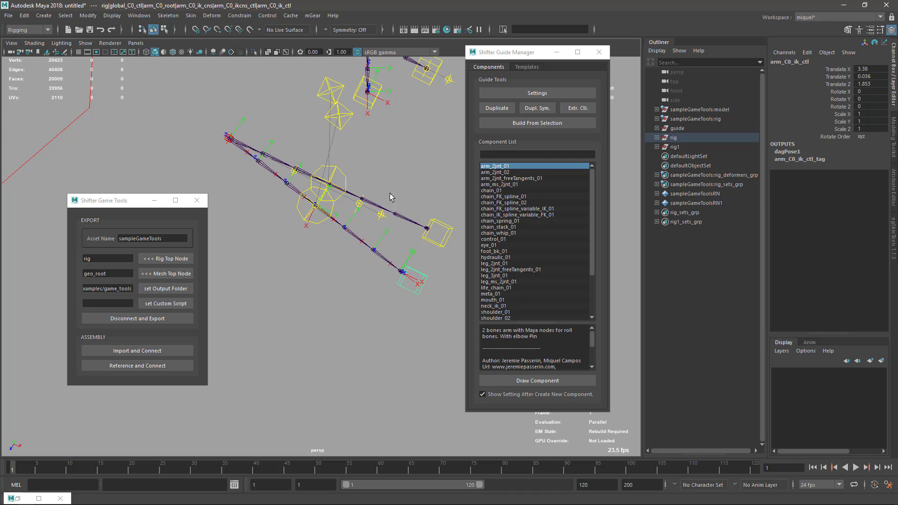
Check the scale channels of arm_C0_3_jnt in both rigs again with both arms fully stretched
left_click(354, 195)
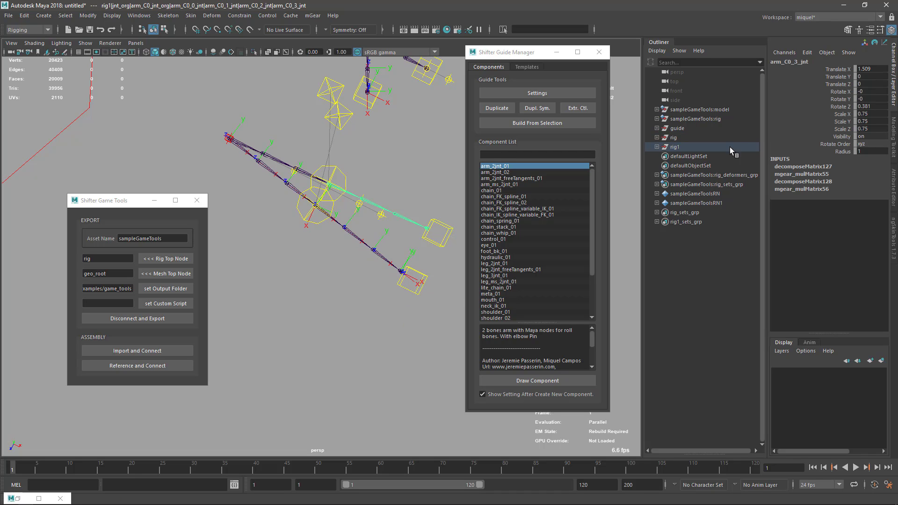
left_click(336, 225)
middle_click_drag(368, 221, 321, 241, "alt")
right_click_drag(321, 241, 317, 137, "alt")
middle_click_drag(317, 136, 315, 161, "alt")
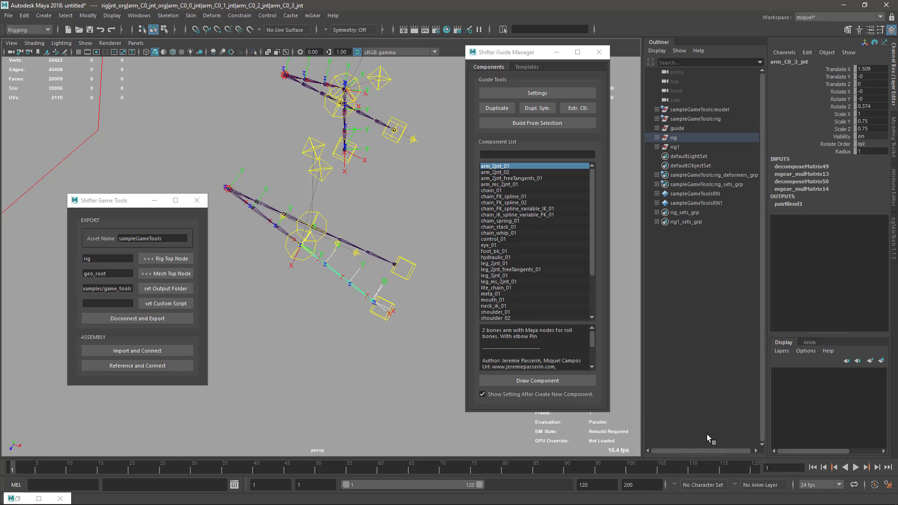
key("alt+Tab")
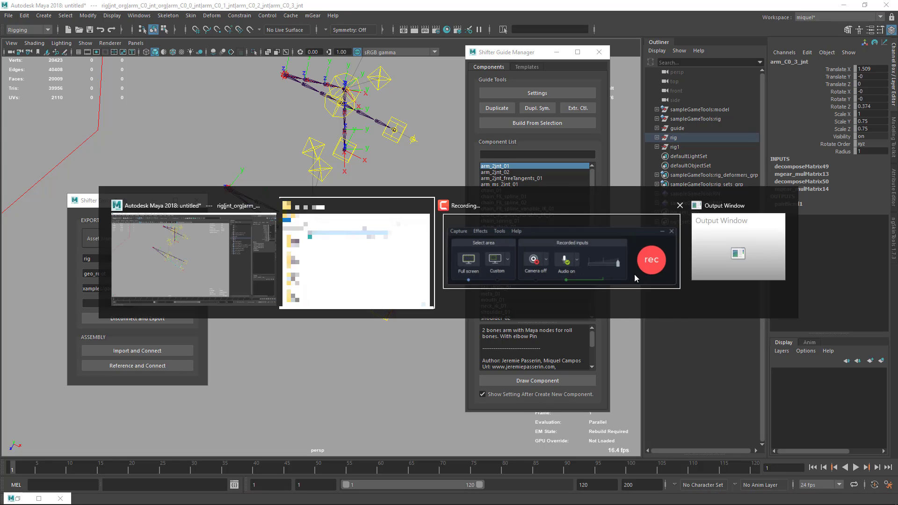